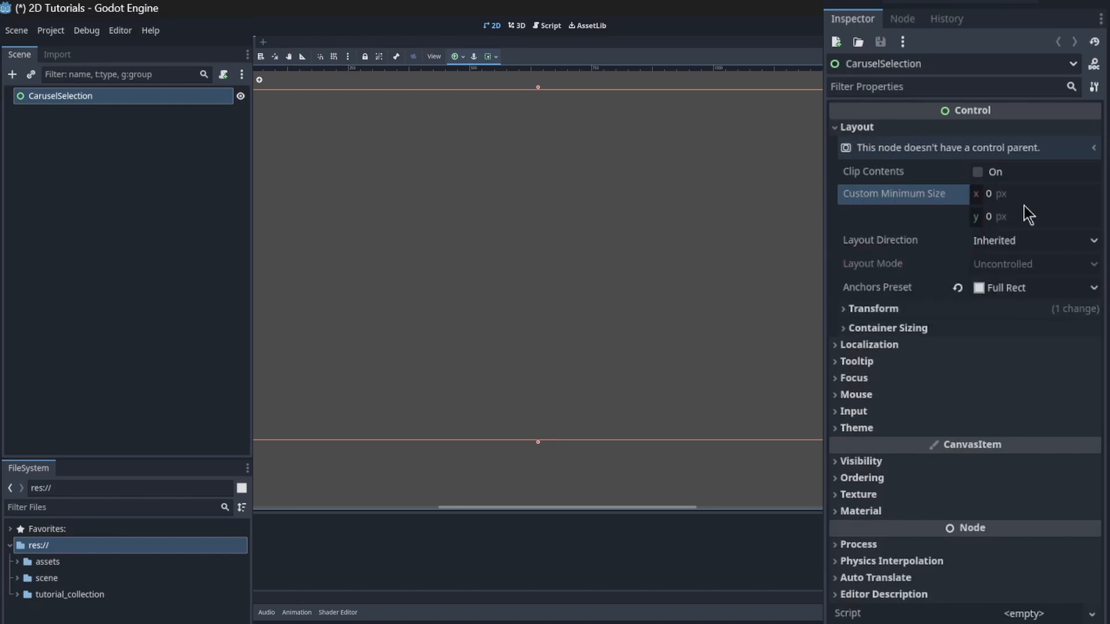
Step: Set the CaruselSelection node's custom minimum size to 500 px in x and 280 px in y
left_click(1027, 196)
type("500")
key("Tab")
type("280")
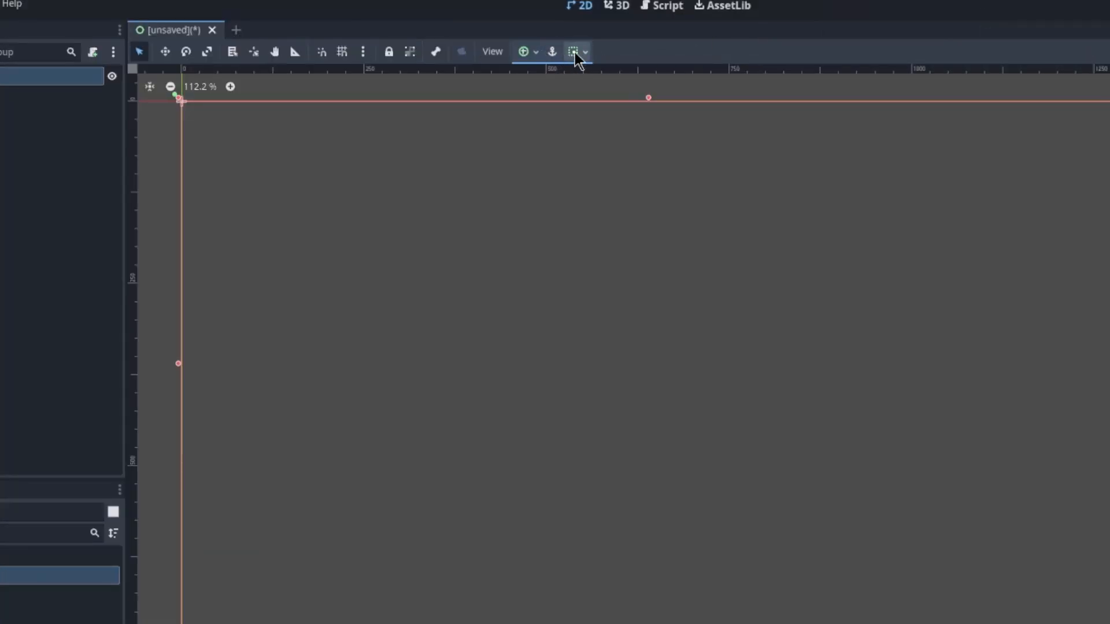
Step: Change the CaruselSelection node's anchor preset to Top Left
left_click(575, 52)
mouse_move(528, 51)
left_click(532, 92)
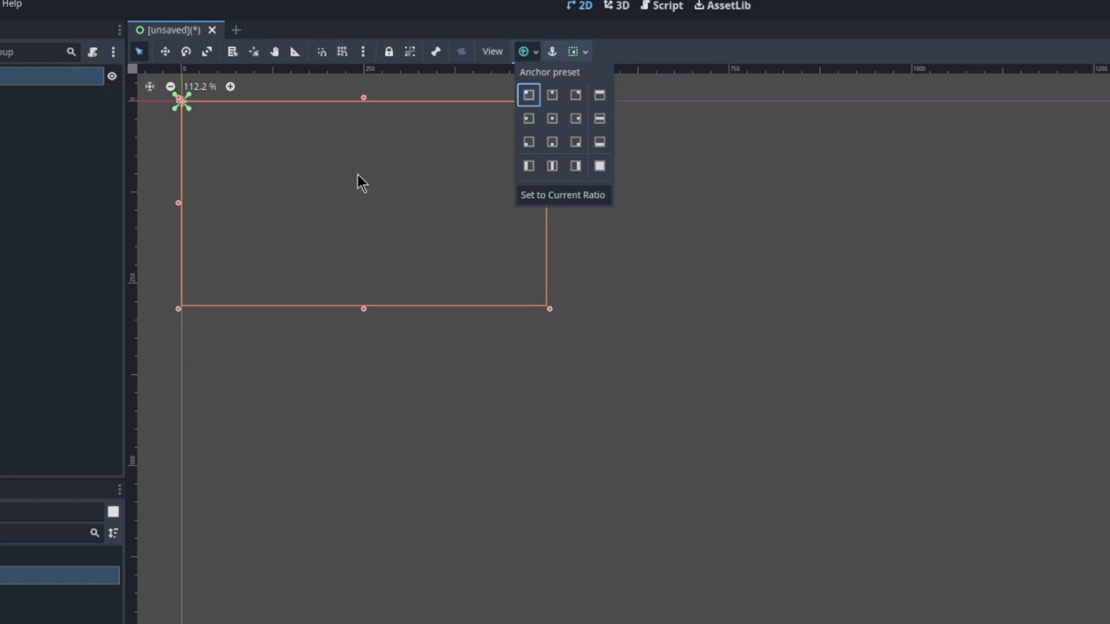
middle_click_drag(344, 148, 547, 241)
scroll(491, 245, "up", 2)
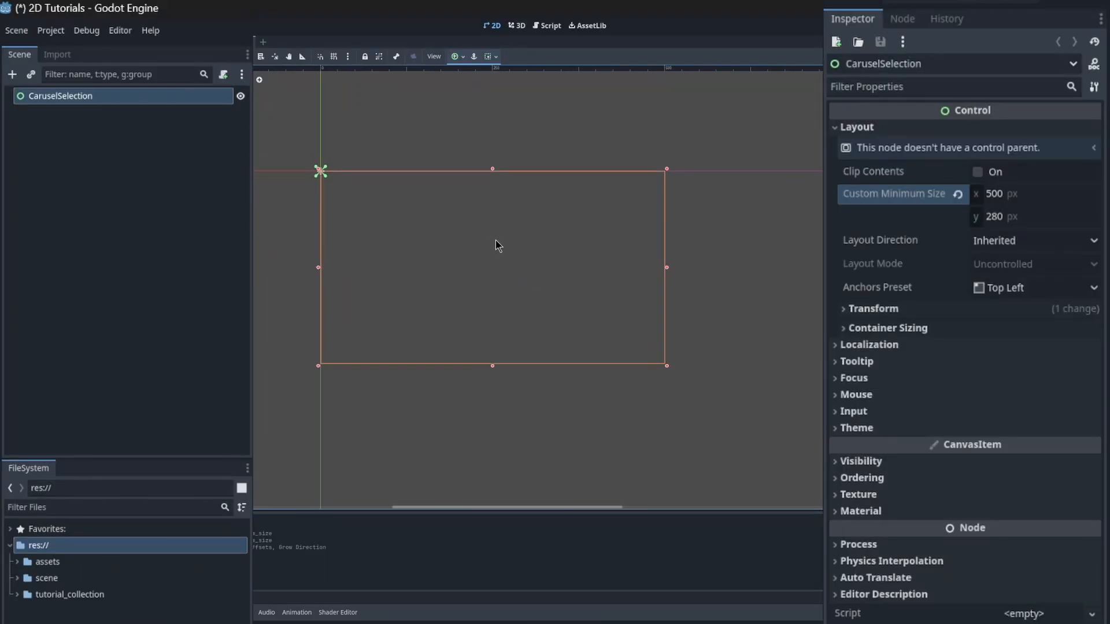
scroll(499, 246, "up", 1)
Step: Add a PanelContainer as a child of CaruselSelection and set its anchor preset to Full Rect
right_click(119, 99)
left_click(134, 110)
type("panel")
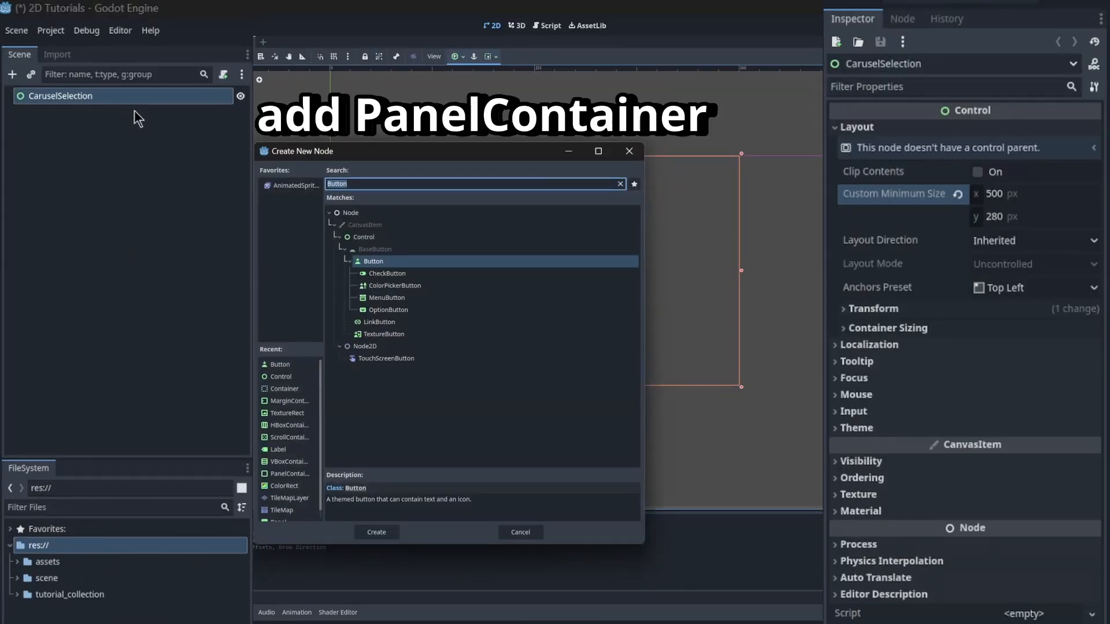
key("Return")
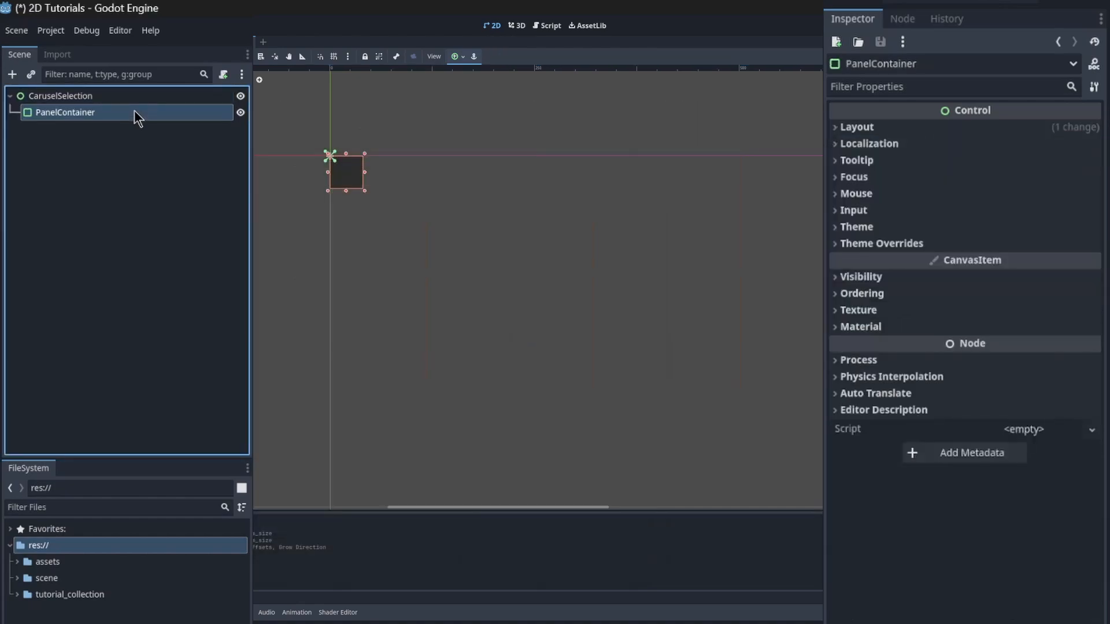
left_click(454, 56)
left_click(550, 166)
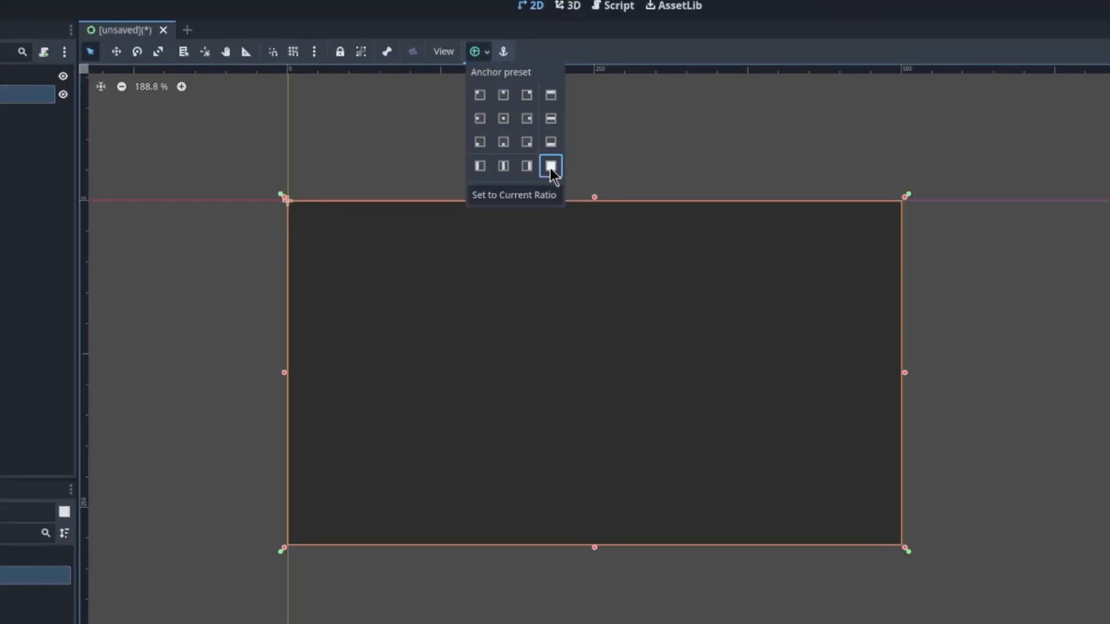
Step: Add a MarginContainer as a child of the PanelContainer
right_click(142, 114)
left_click(161, 123)
type("margin")
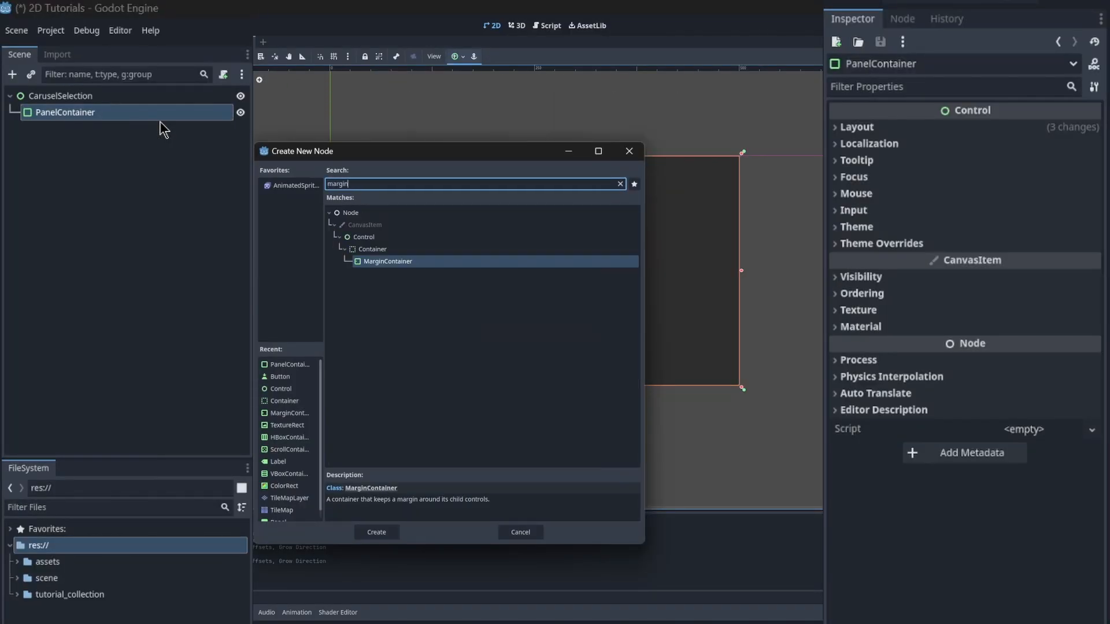
key("Return")
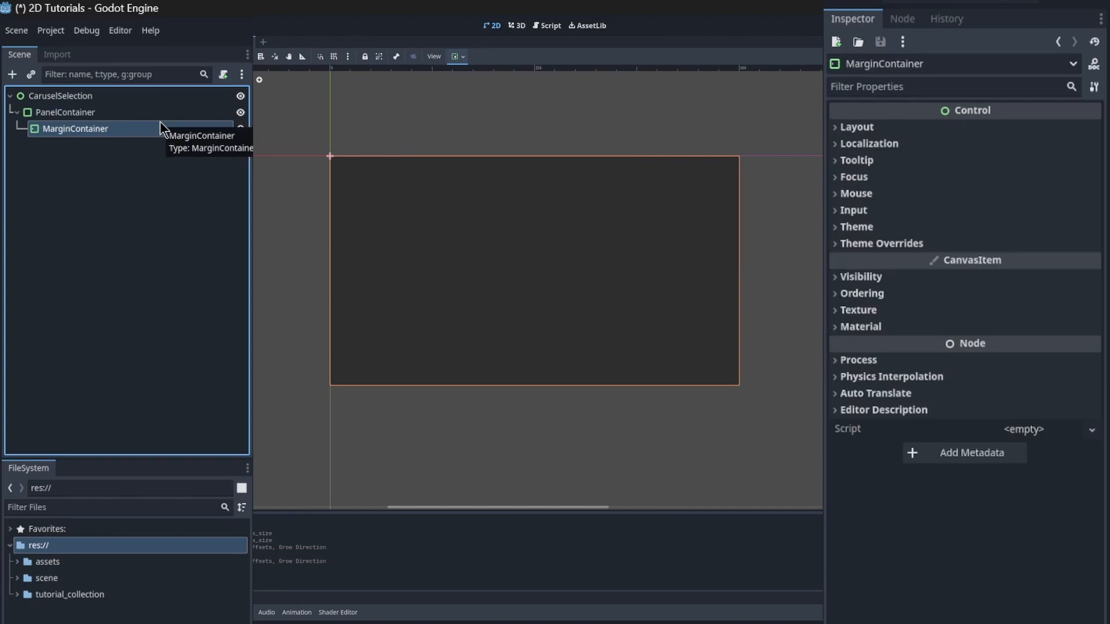
Step: Override the MarginContainer's left, top, right and bottom margin constants with 30 each
left_click(972, 130)
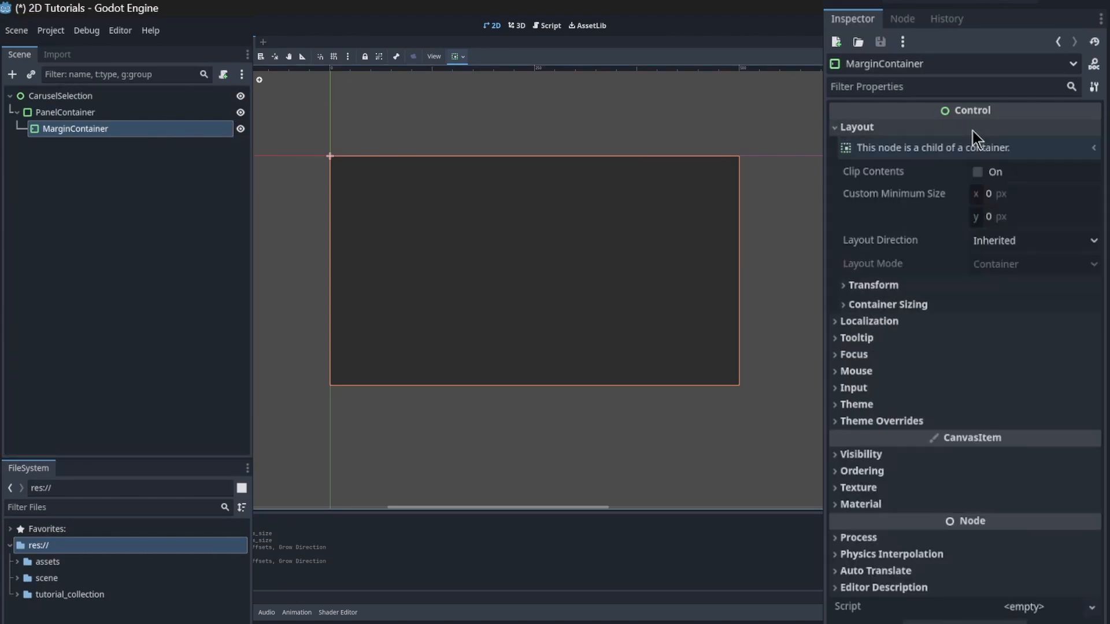
left_click(973, 131)
left_click(972, 244)
left_click(975, 260)
left_click(1034, 279)
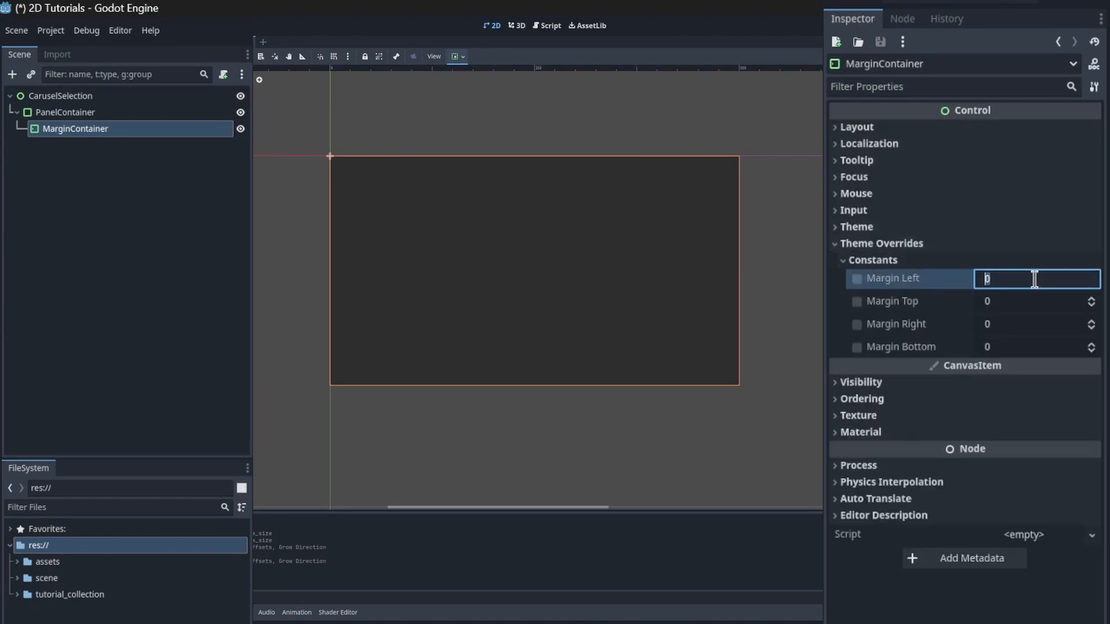
type("30")
key("Tab")
type("30")
key("Tab")
type("30")
key("Tab")
type("30")
key("Tab")
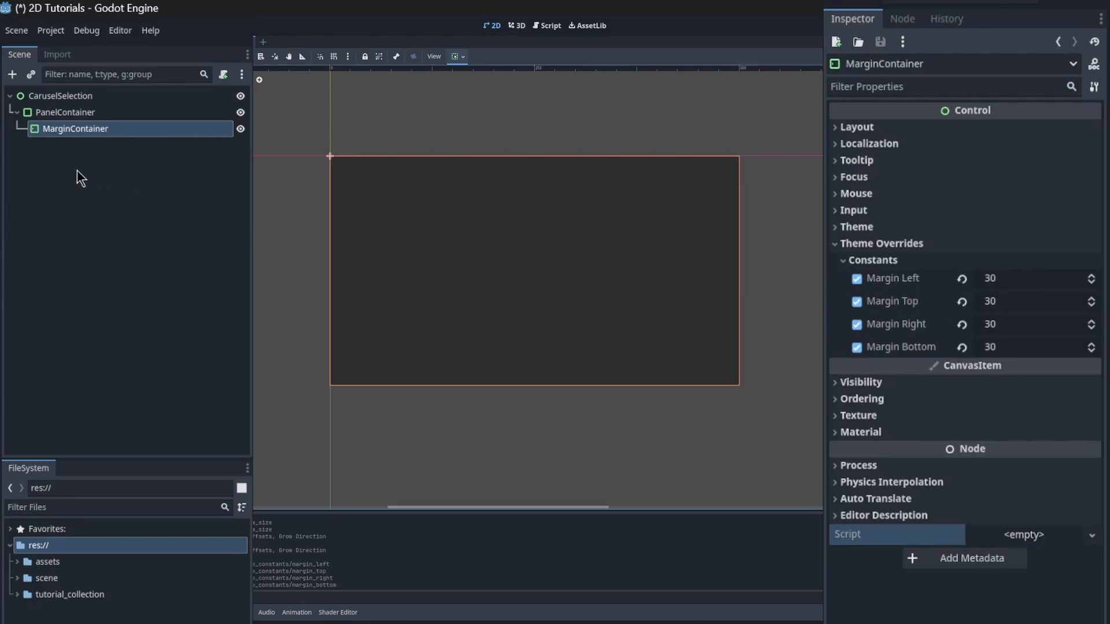
Step: Add a VBoxContainer as a child of the MarginContainer
left_click(89, 130)
right_click(91, 133)
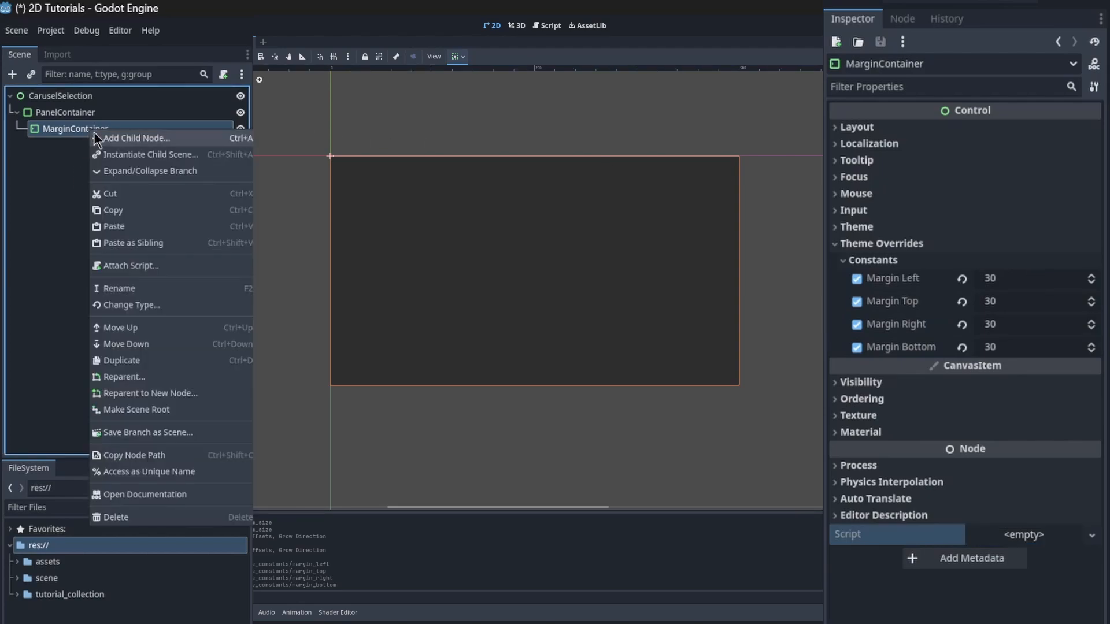
left_click(115, 139)
type("vbox")
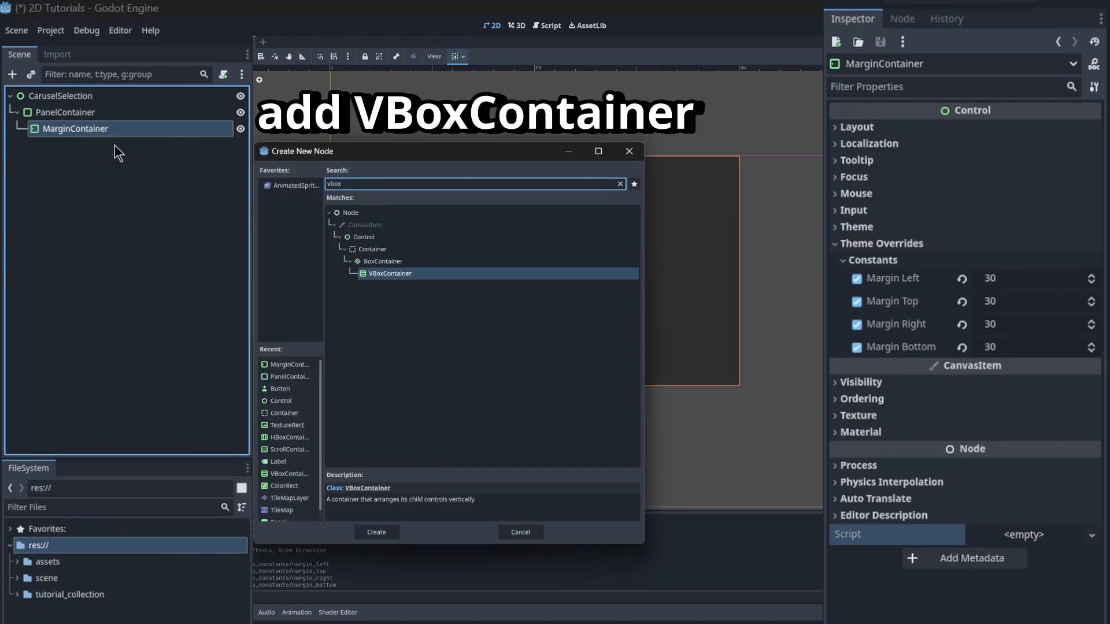
key("Return")
Step: Add an HBoxContainer as a child of the VBoxContainer
right_click(114, 146)
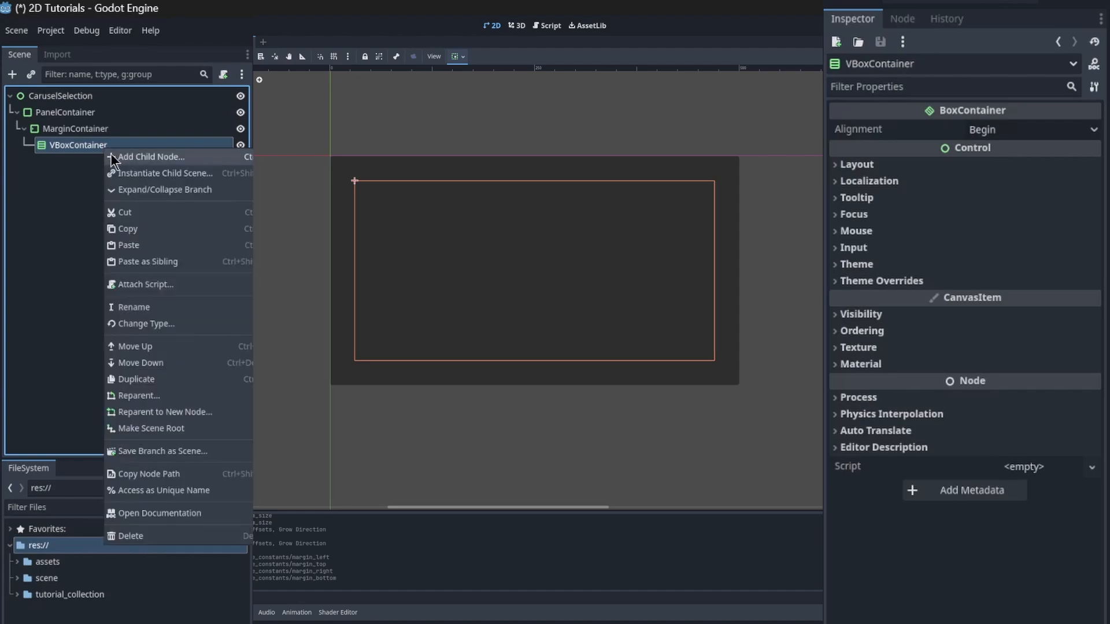
left_click(118, 157)
type("hbox")
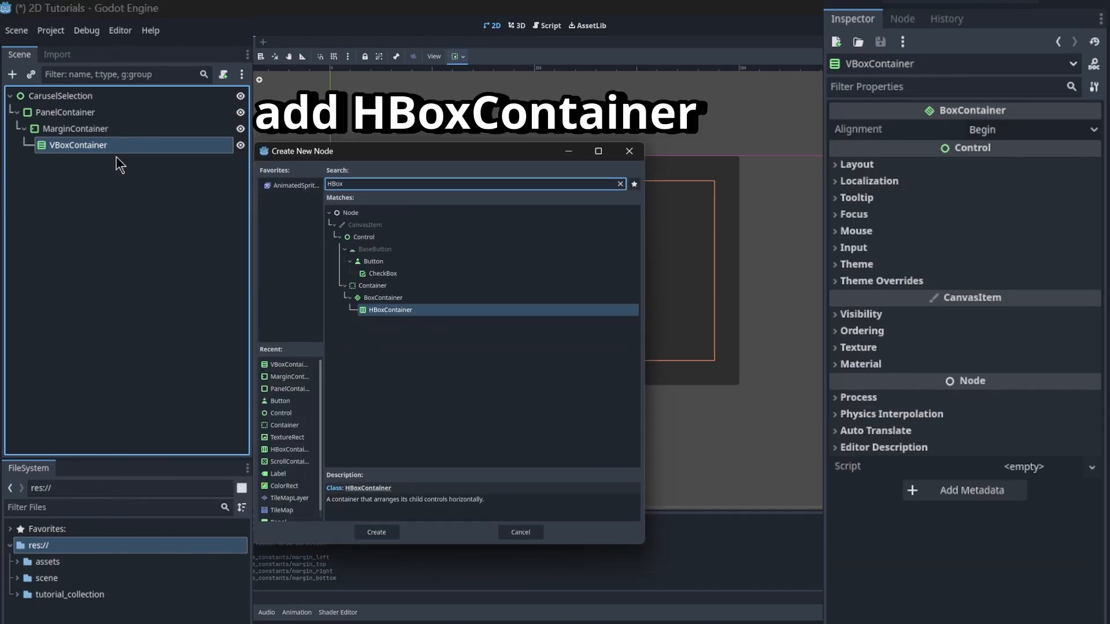
key("Return")
Step: Add a Button as a child of the VBoxContainer, beside the HBoxContainer
right_click(119, 163)
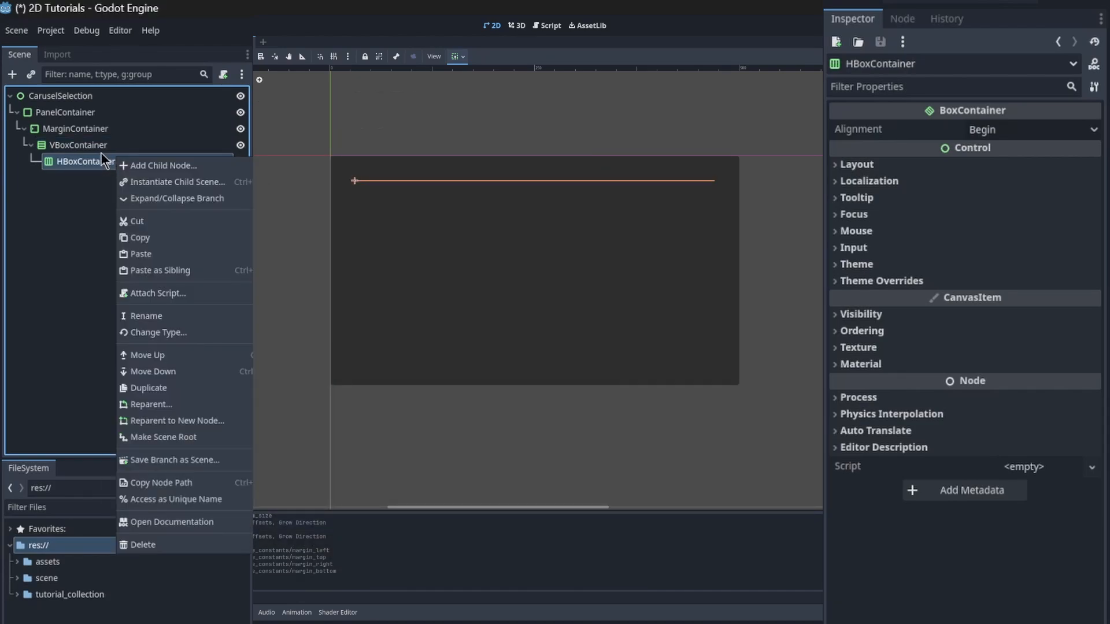
left_click(98, 145)
key("ctrl+a")
type("buttom")
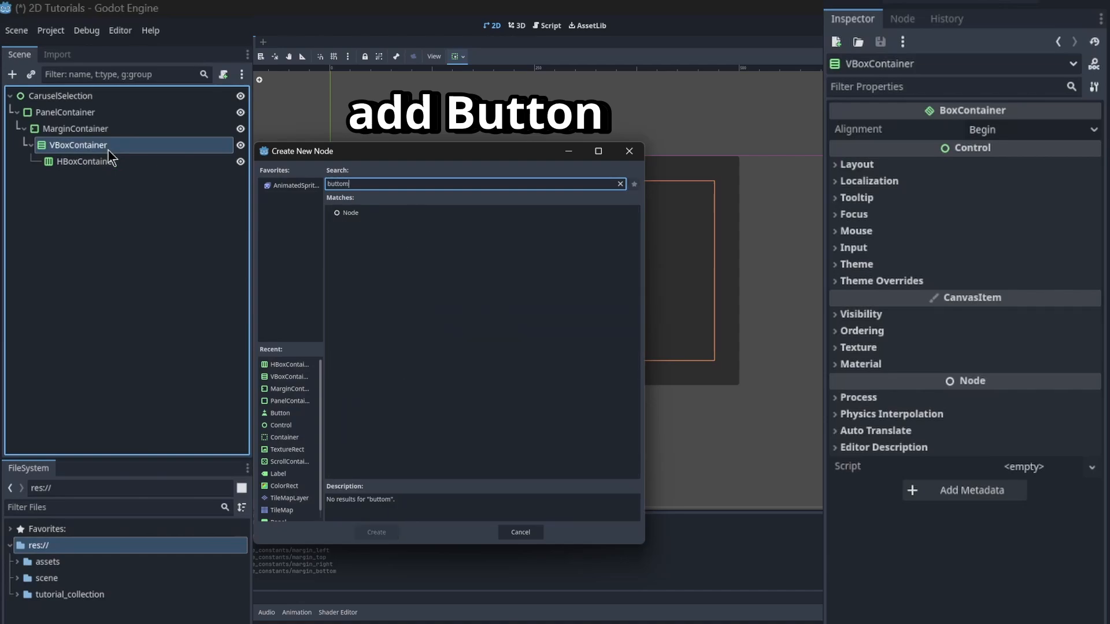
key("BackSpace")
type("n")
key("Return")
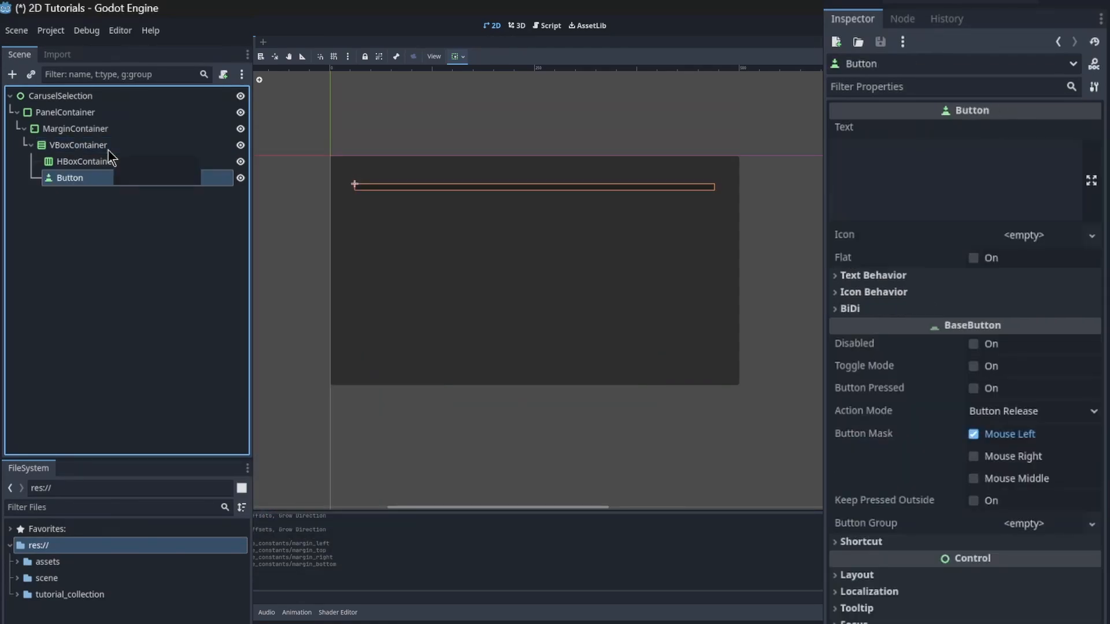
Step: Rename the new Button node to HeroSelectionButton
double_click(109, 173)
type("HeroSelecti")
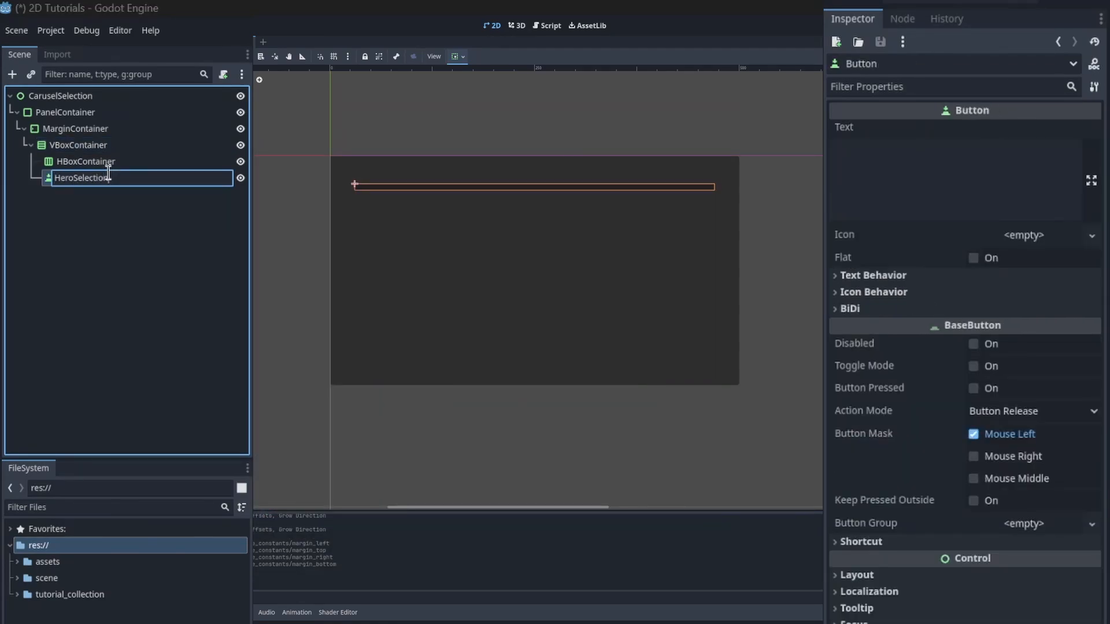
type("onButton")
key("Return")
Step: Add a TextureRect as a child of the HBoxContainer
left_click(94, 164)
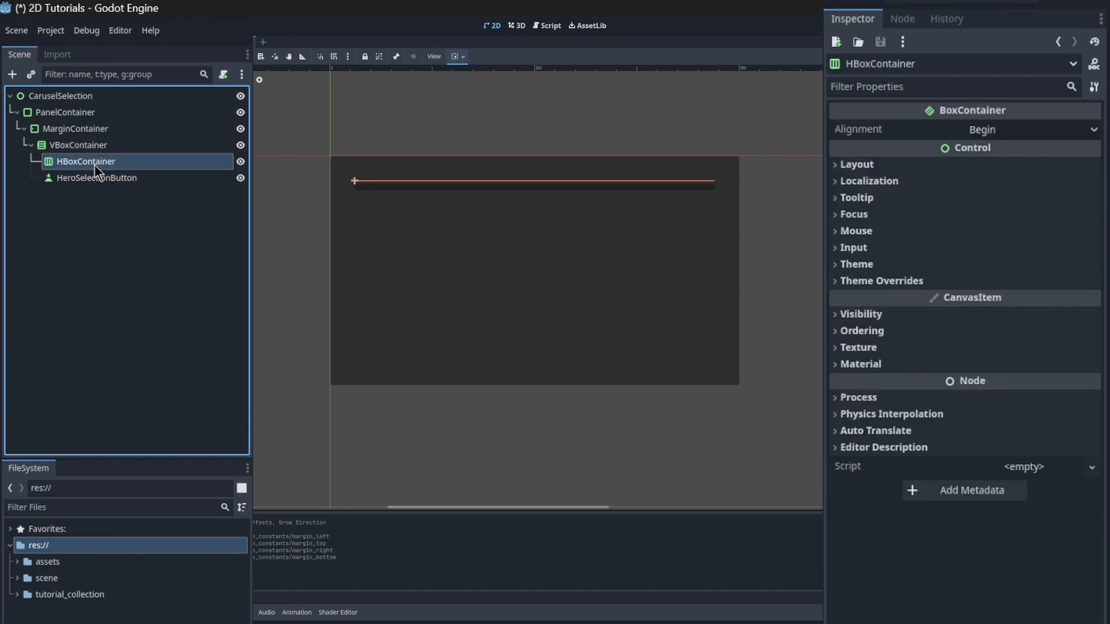
right_click(95, 165)
left_click(123, 178)
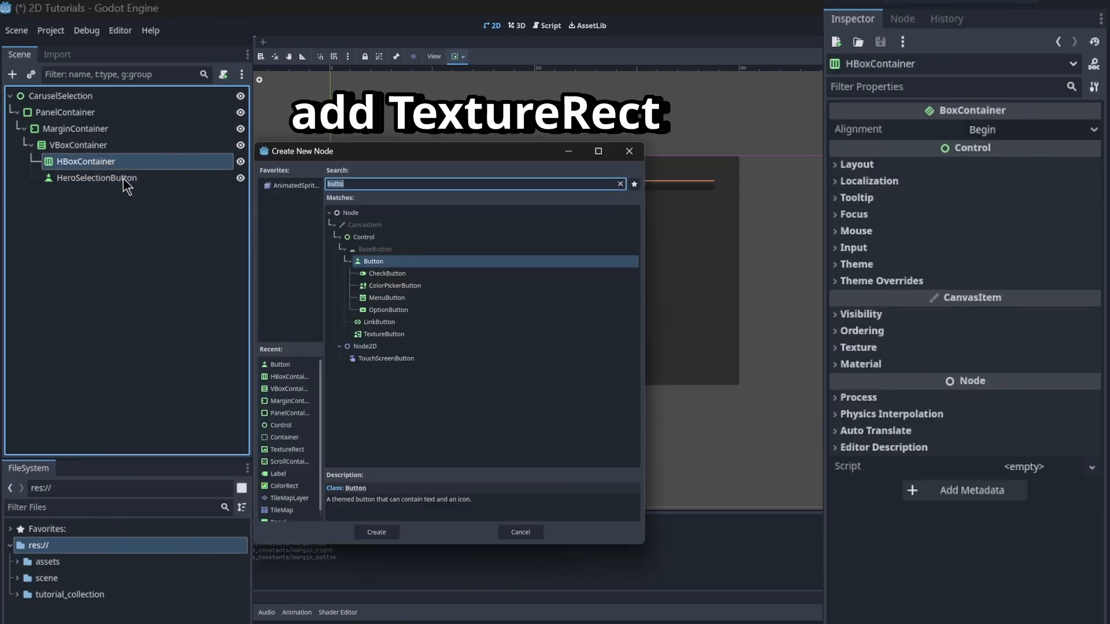
type("texture")
key("Return")
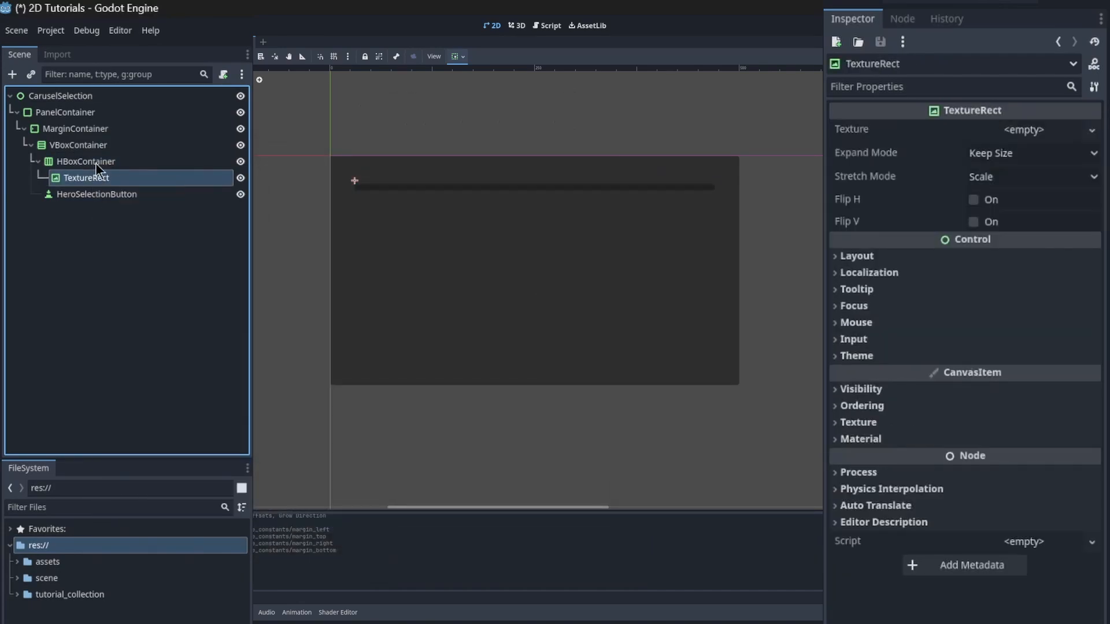
Step: Make the HBoxContainer expand vertically within the VBoxContainer
left_click(95, 144)
left_click(96, 164)
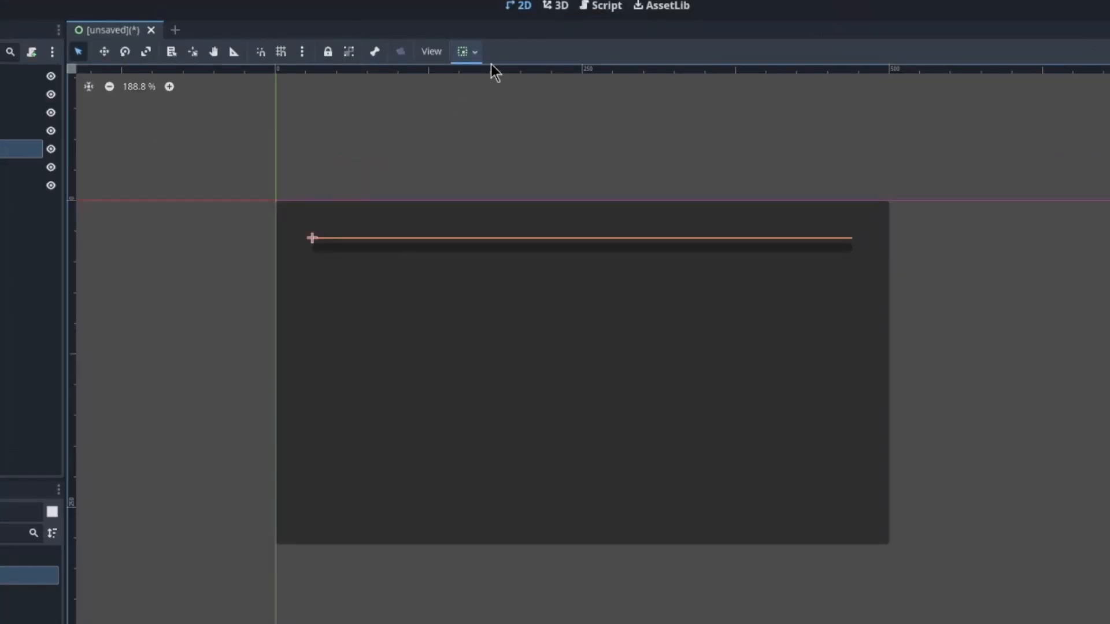
left_click(470, 52)
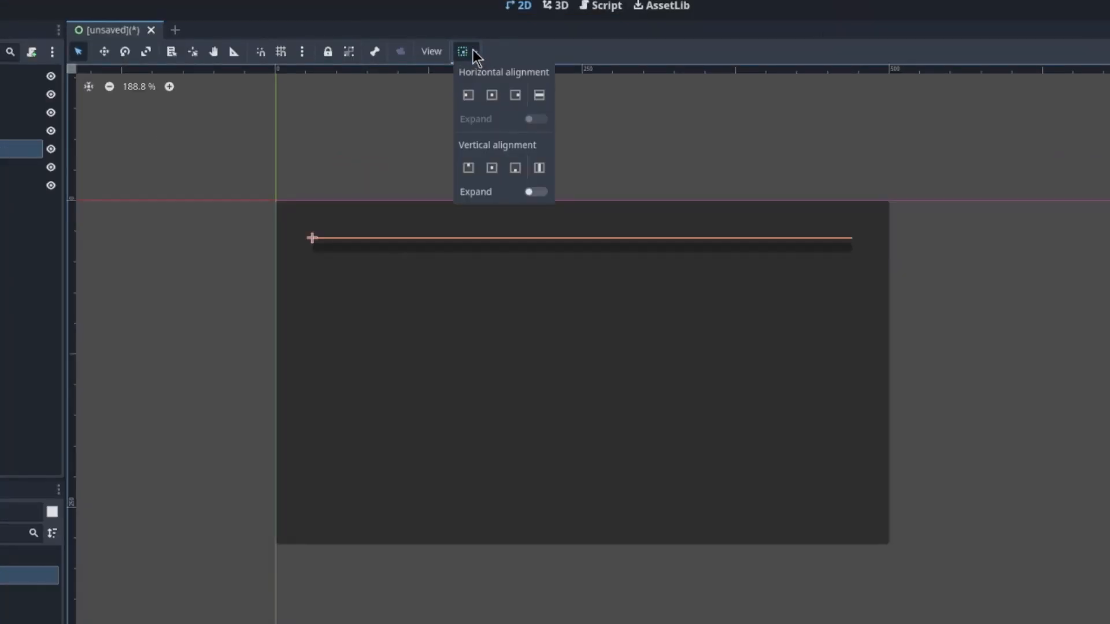
left_click(537, 193)
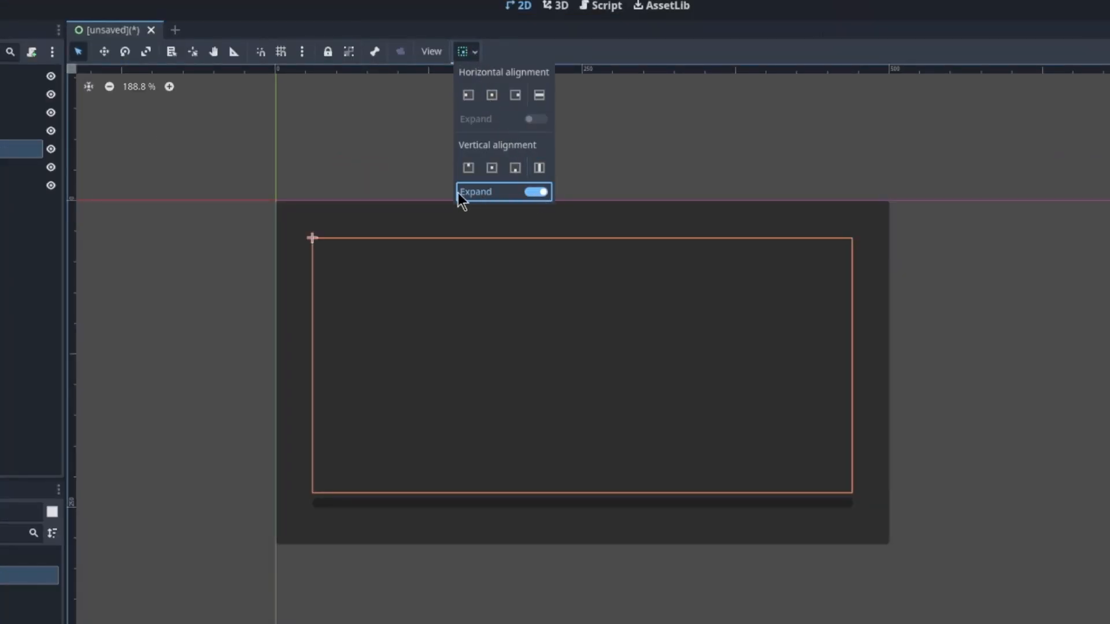
Step: Set the TextureRect's vertical alignment within the HBoxContainer to centered
left_click(98, 179)
left_click(98, 179)
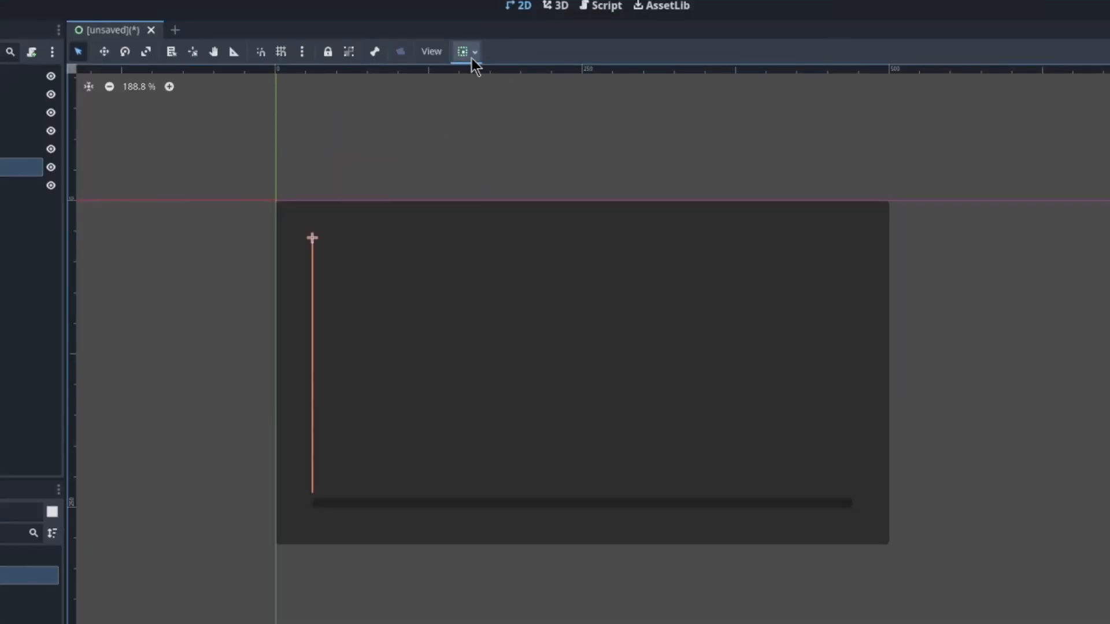
left_click(472, 57)
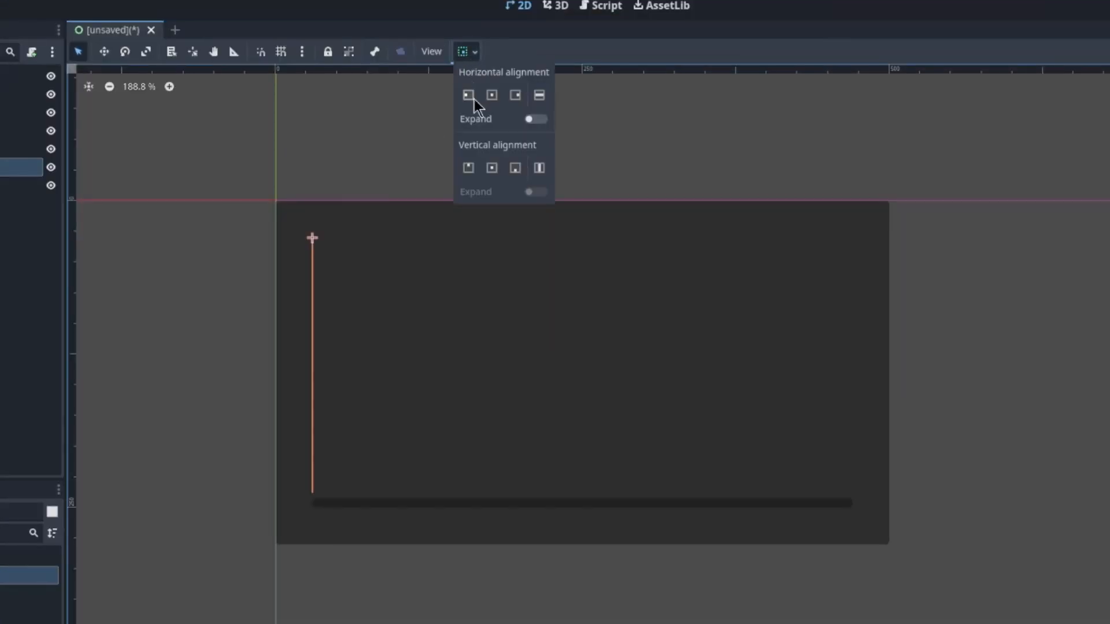
left_click(491, 167)
Step: Assign Arrow2.png from the favorites as the TextureRect's texture
left_click(91, 181)
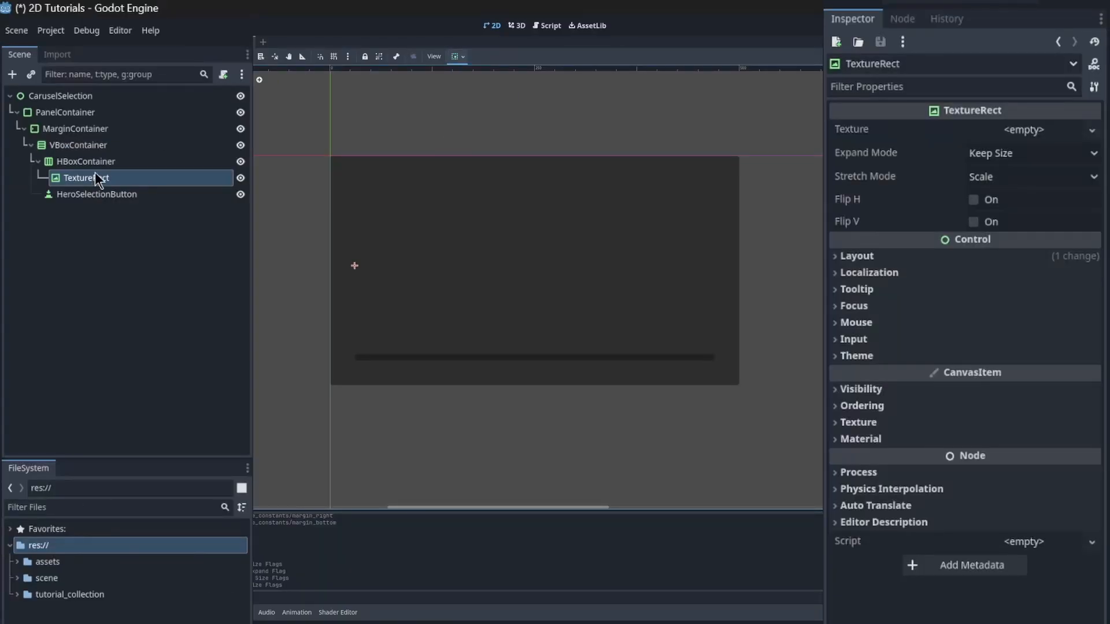
left_click(10, 529)
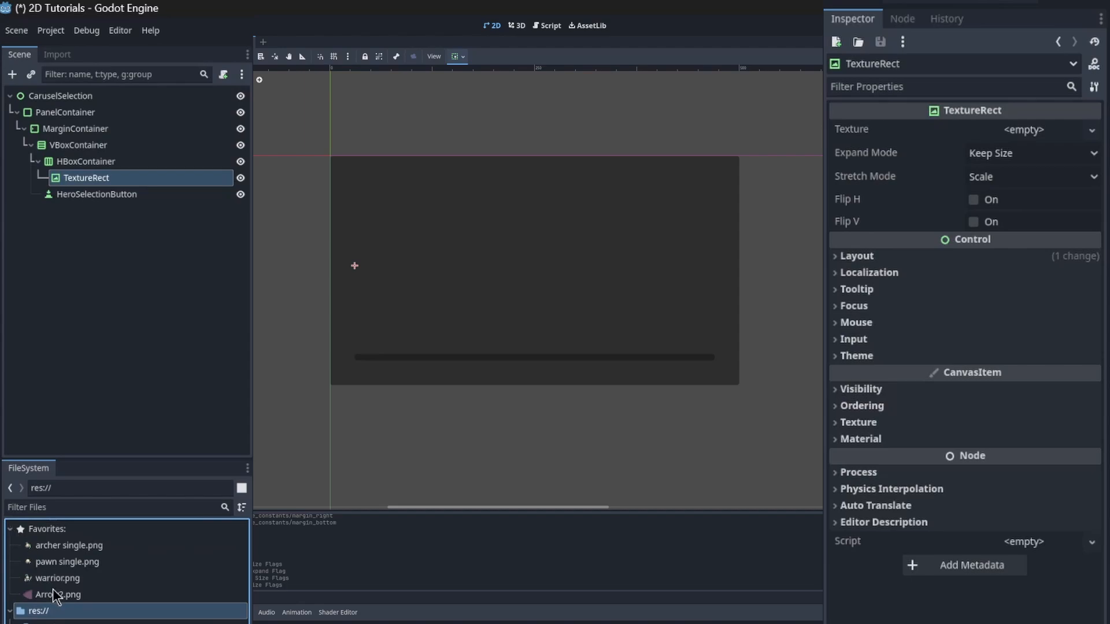
left_click_drag(53, 591, 1005, 127)
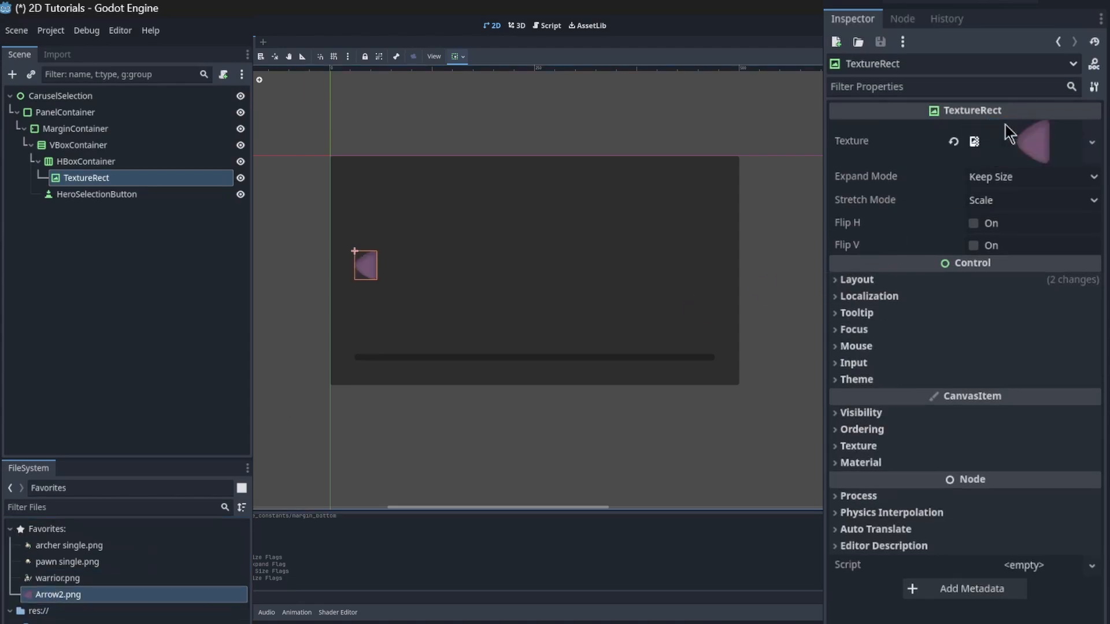
Step: Add a Button as a child of the TextureRect and set its anchor preset to Full Rect
right_click(95, 178)
left_click(120, 210)
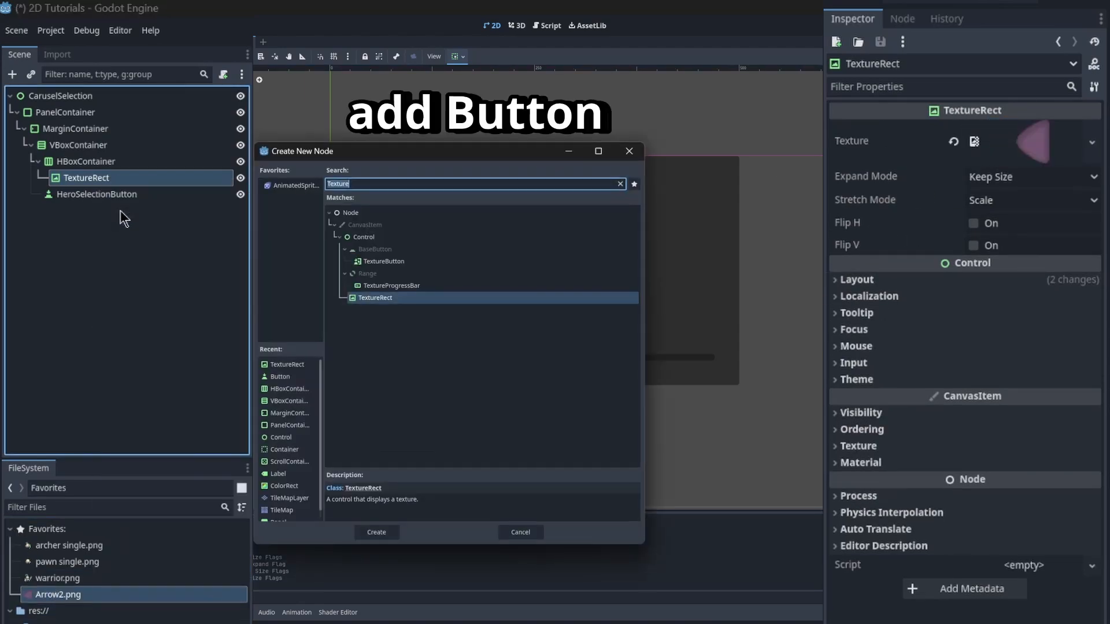
type("button")
key("Return")
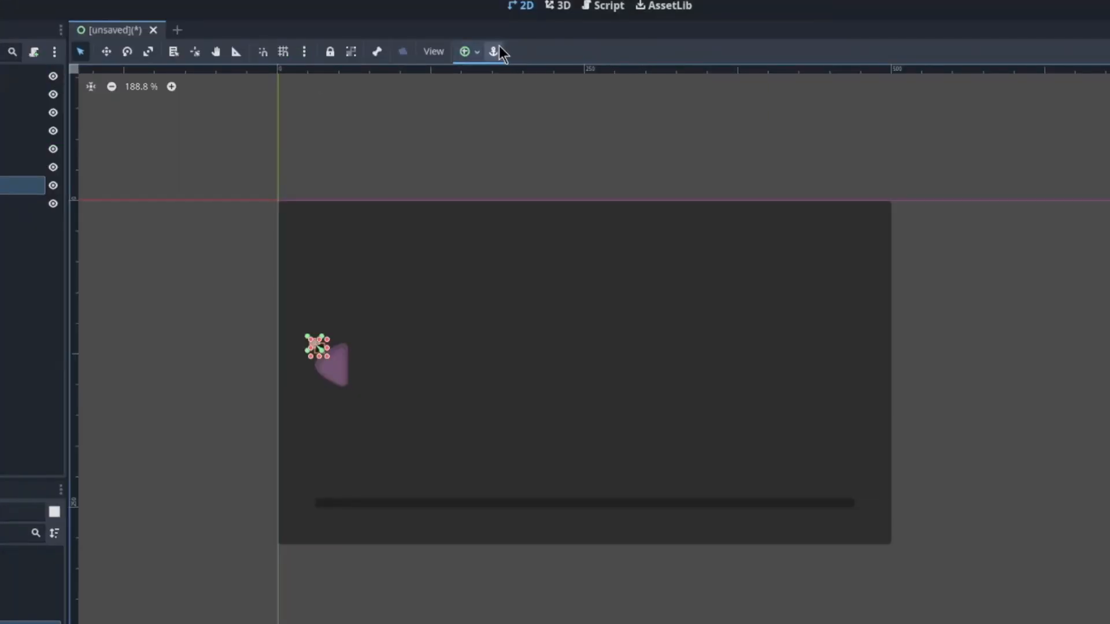
left_click(470, 51)
left_click(540, 164)
Step: Override the arrow Button's Normal style with a new StyleBoxEmpty in its theme overrides
scroll(1058, 341, "down", 3)
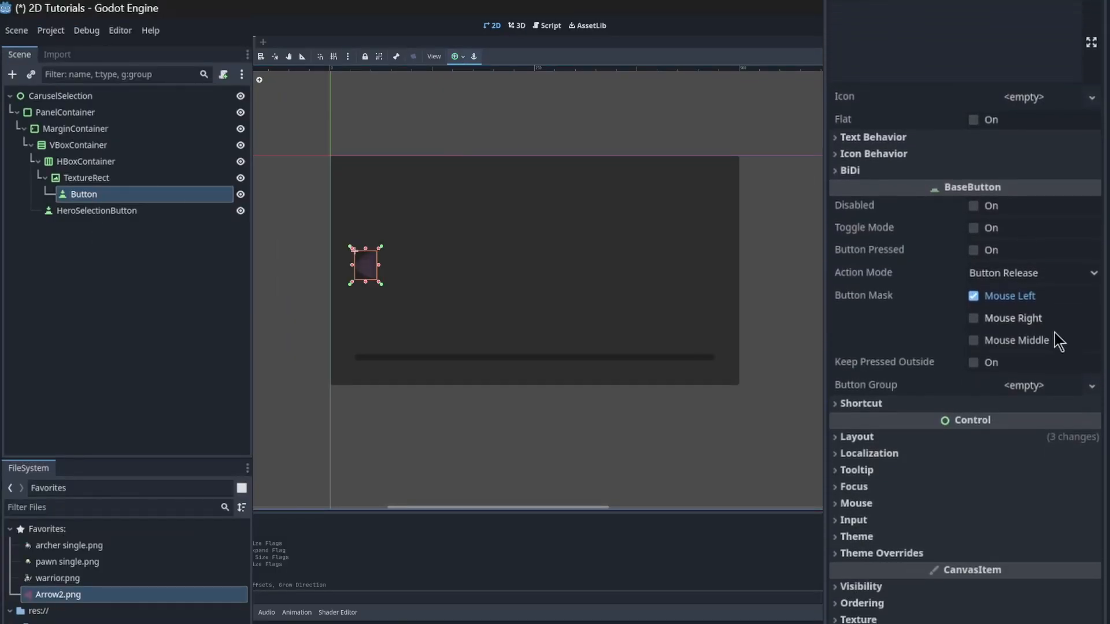
scroll(1029, 338, "down", 4)
left_click(970, 370)
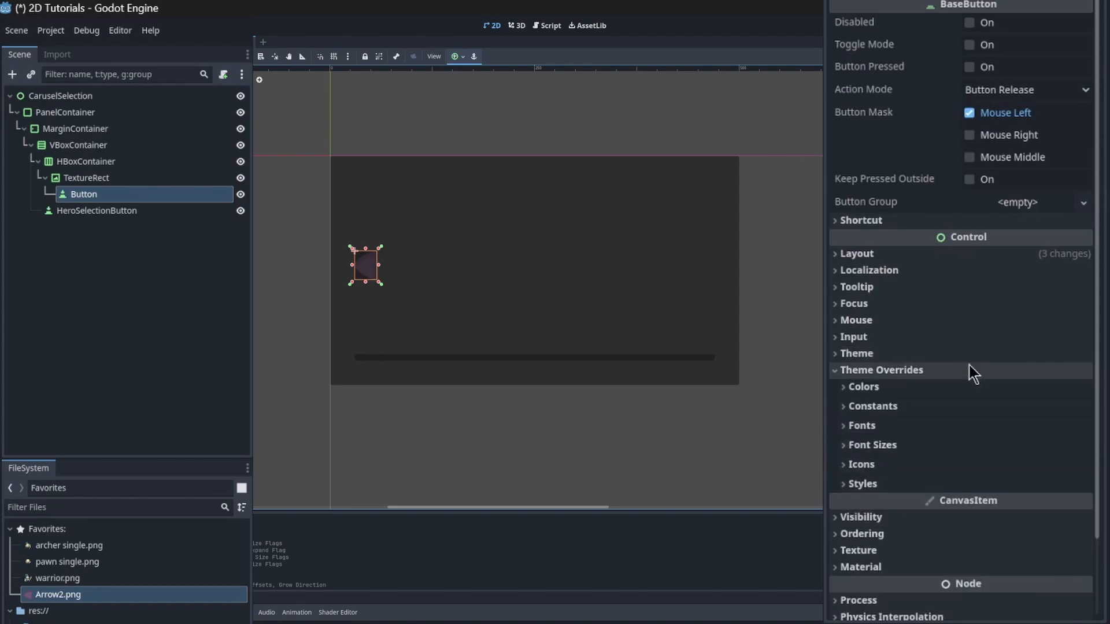
left_click(942, 480)
scroll(966, 335, "down", 6)
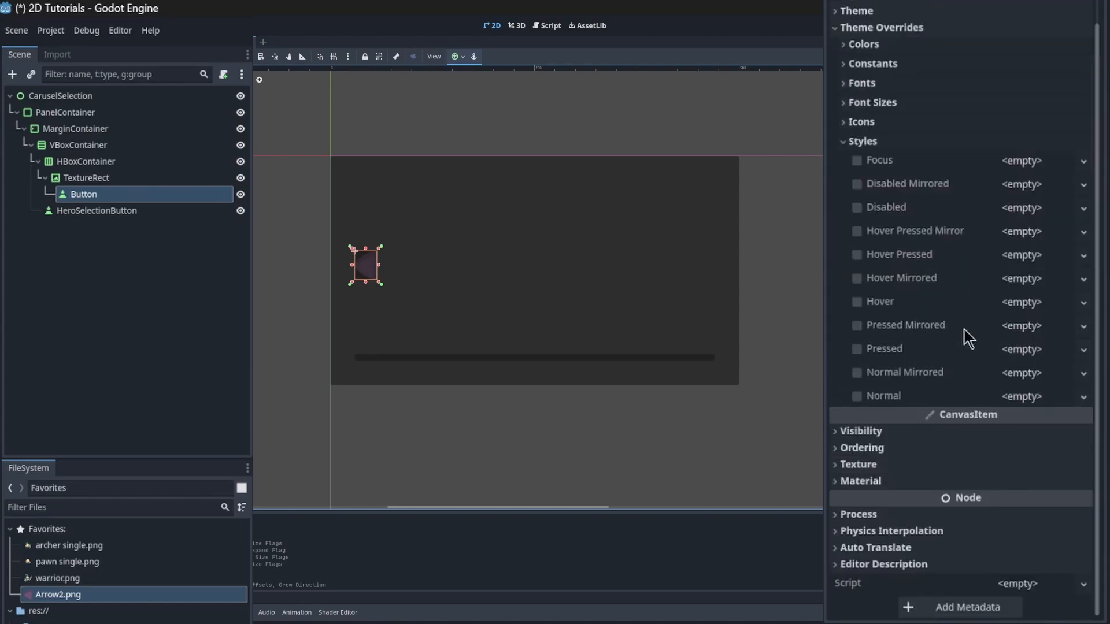
left_click(1083, 396)
left_click(1032, 418)
Step: Copy the StyleBoxEmpty from the Normal style to all the Button's other style overrides, from Normal Mirrored through Focus
left_click_drag(1040, 397, 1046, 373)
left_click_drag(1043, 372, 1040, 345)
left_click_drag(1039, 346, 1039, 325)
left_click_drag(1039, 325, 1037, 301)
left_click_drag(1036, 301, 1037, 162)
scroll(1037, 176, "up", 3)
Step: Duplicate the arrow TextureRect together with its Button and flip the copy horizontally
left_click(90, 176)
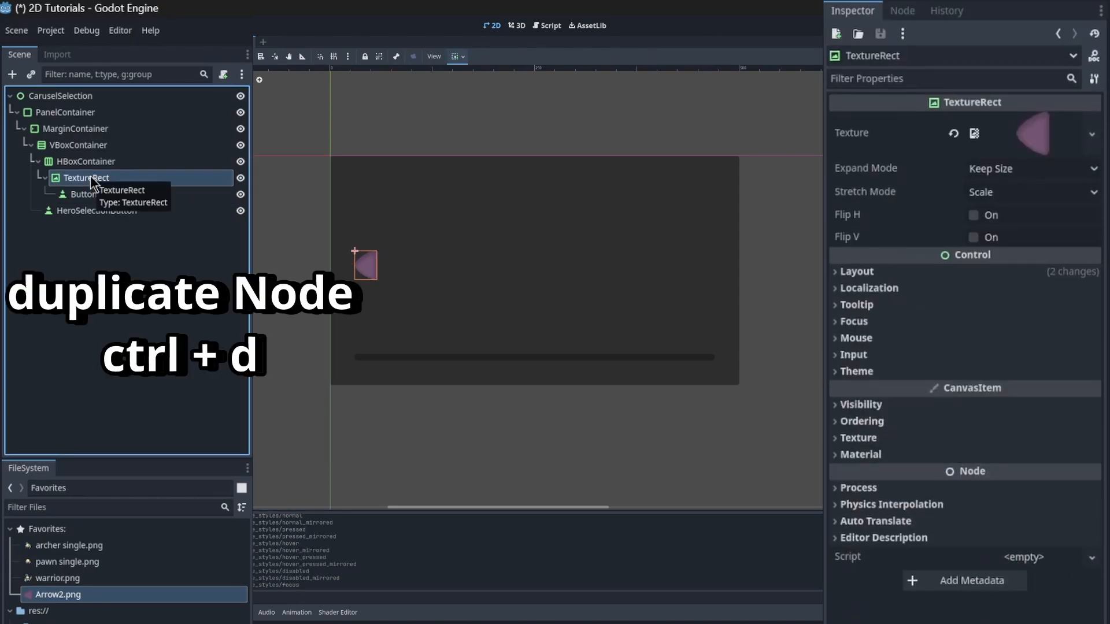
key("ctrl+d")
left_click(101, 224)
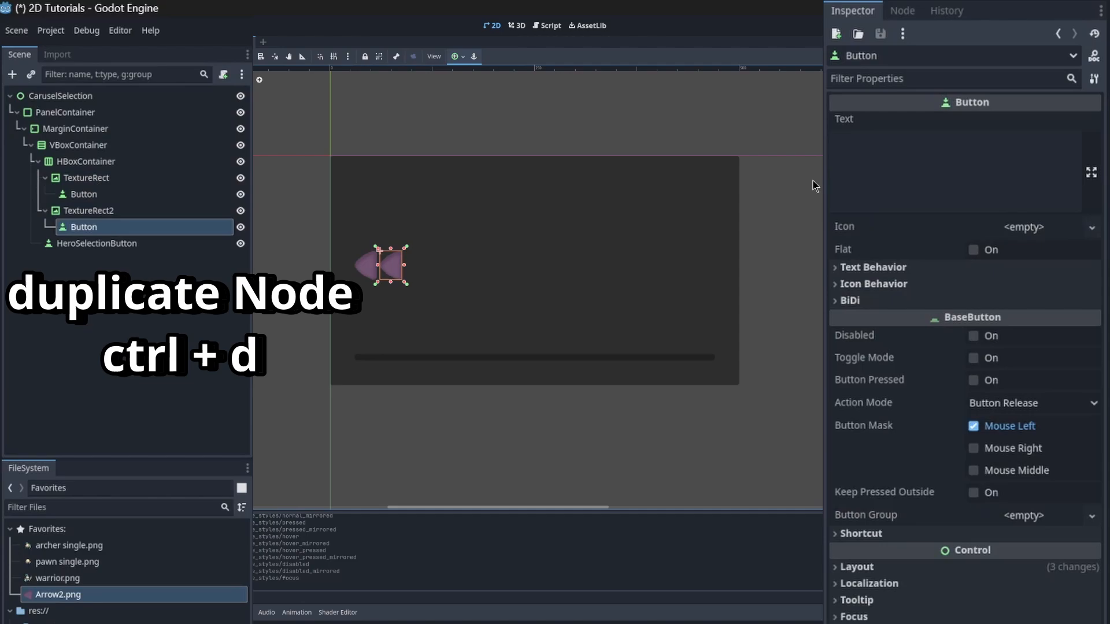
left_click(65, 212)
left_click(979, 215)
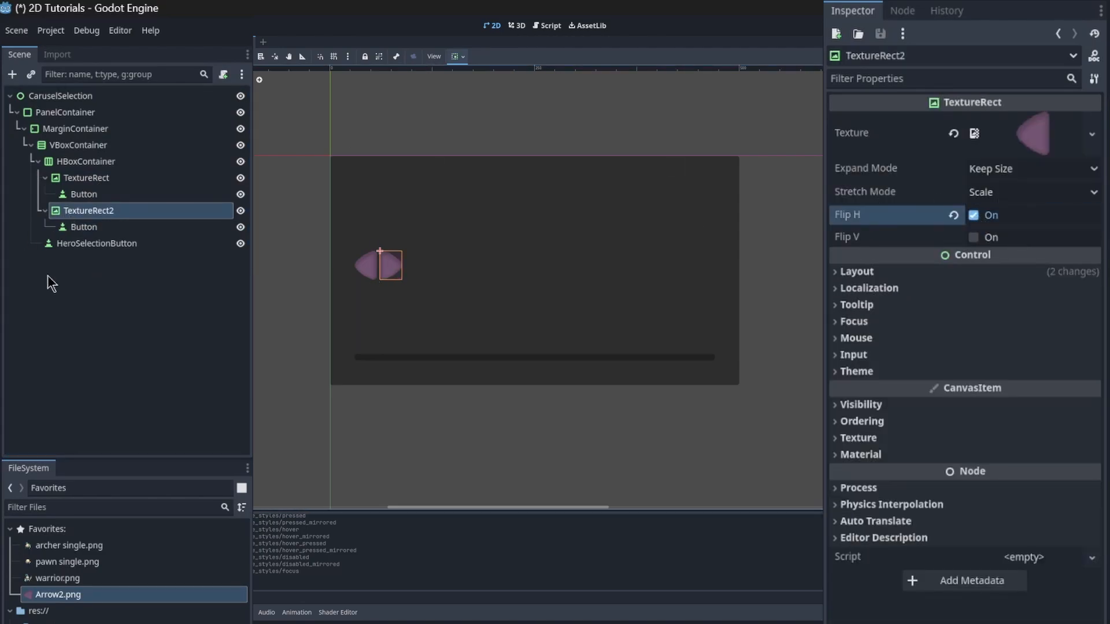
Step: Rename the Button under TextureRect to PreviousButton and the one under TextureRect2 to NextButton
left_click(83, 194)
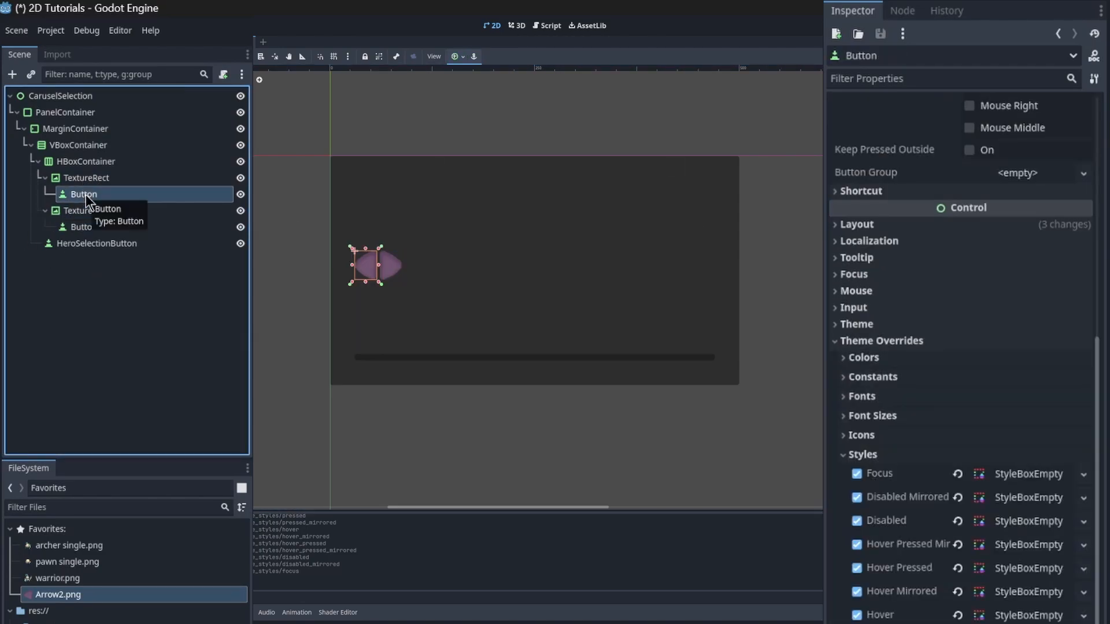
key("F2")
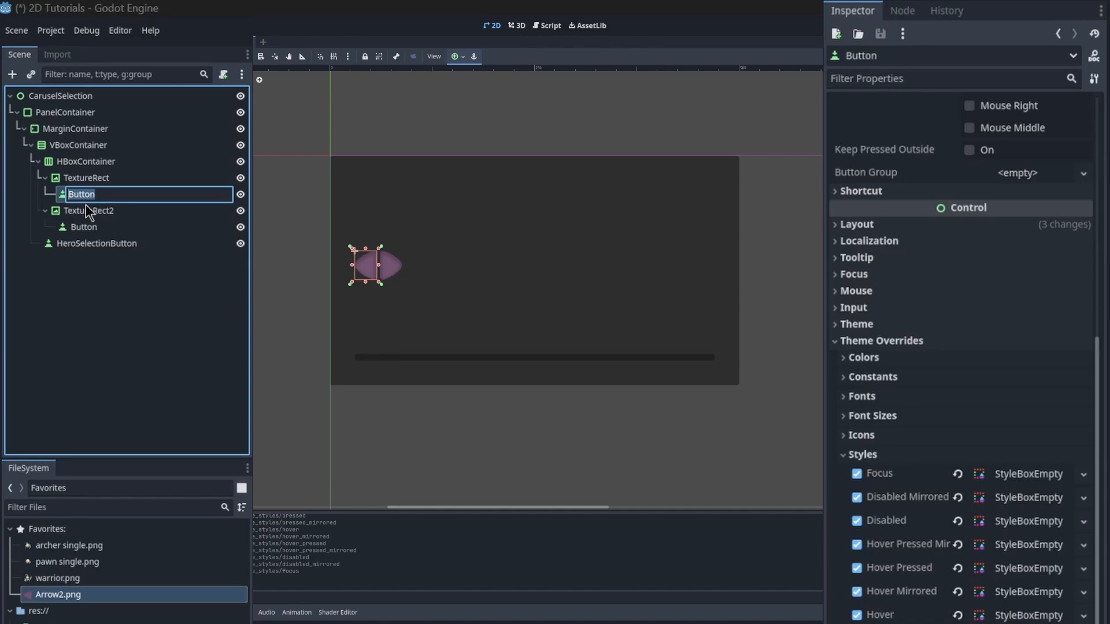
type("PreviousButton")
key("Return")
left_click(84, 227)
key("F2")
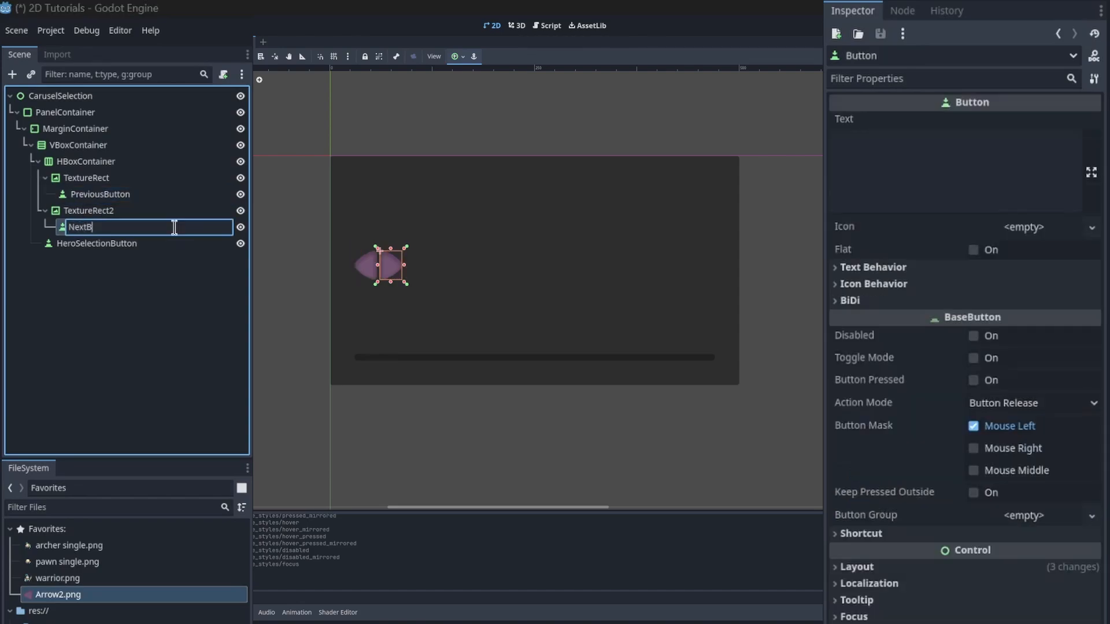
type("NextButton")
key("Return")
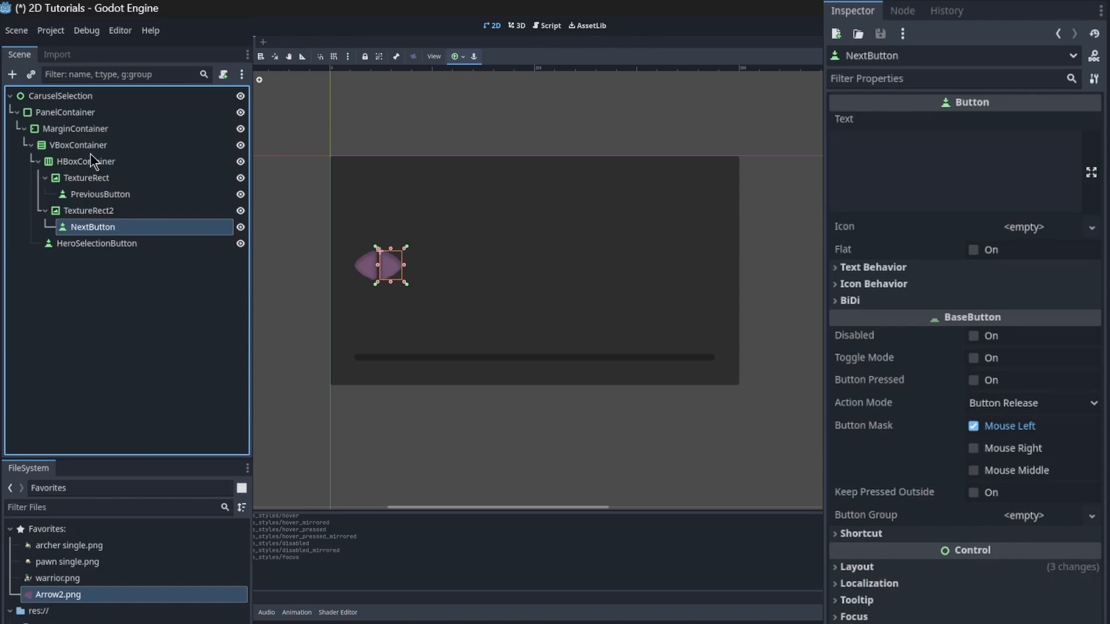
Step: Add a ScrollContainer to the HBoxContainer and place it between the two arrow TextureRects
right_click(116, 166)
key("ctrl+a")
type("Scroll")
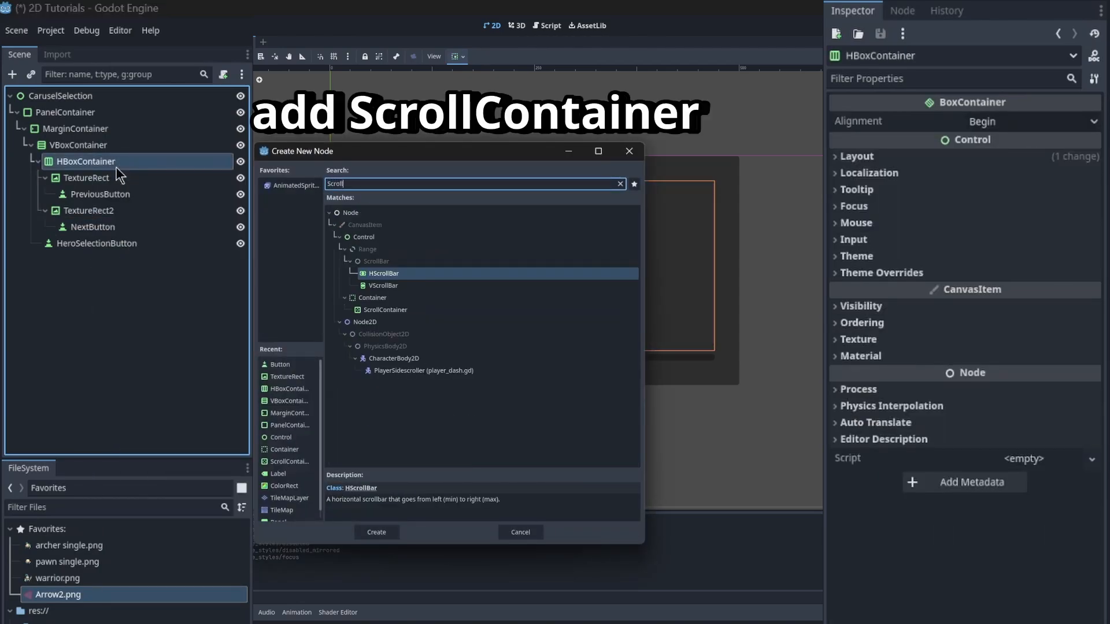
key("Down")
key("Down")
key("Return")
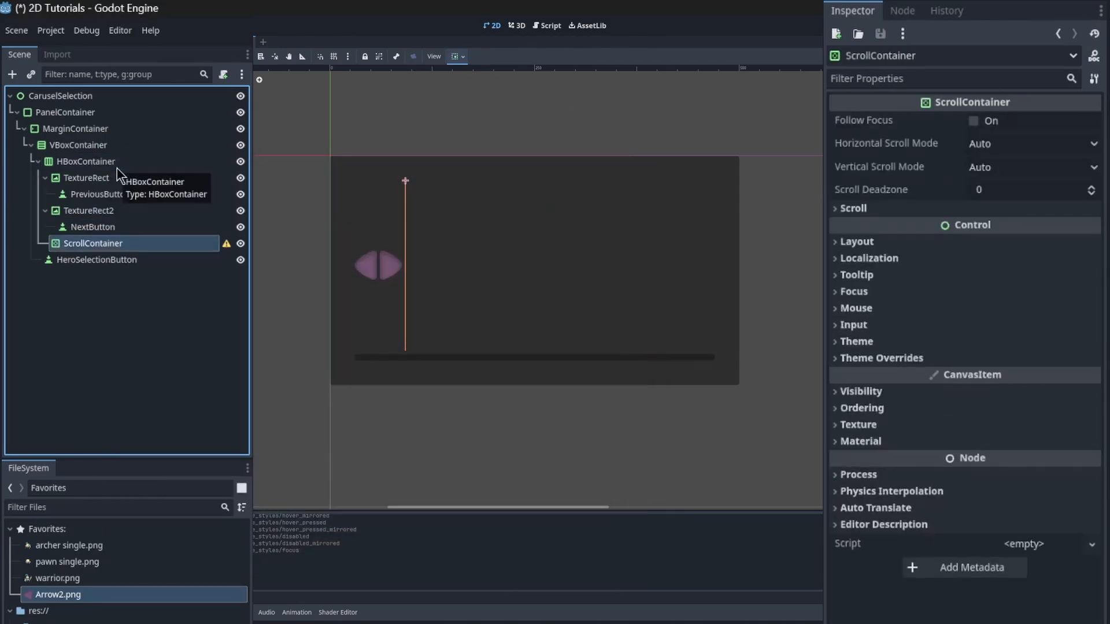
left_click_drag(93, 244, 95, 205)
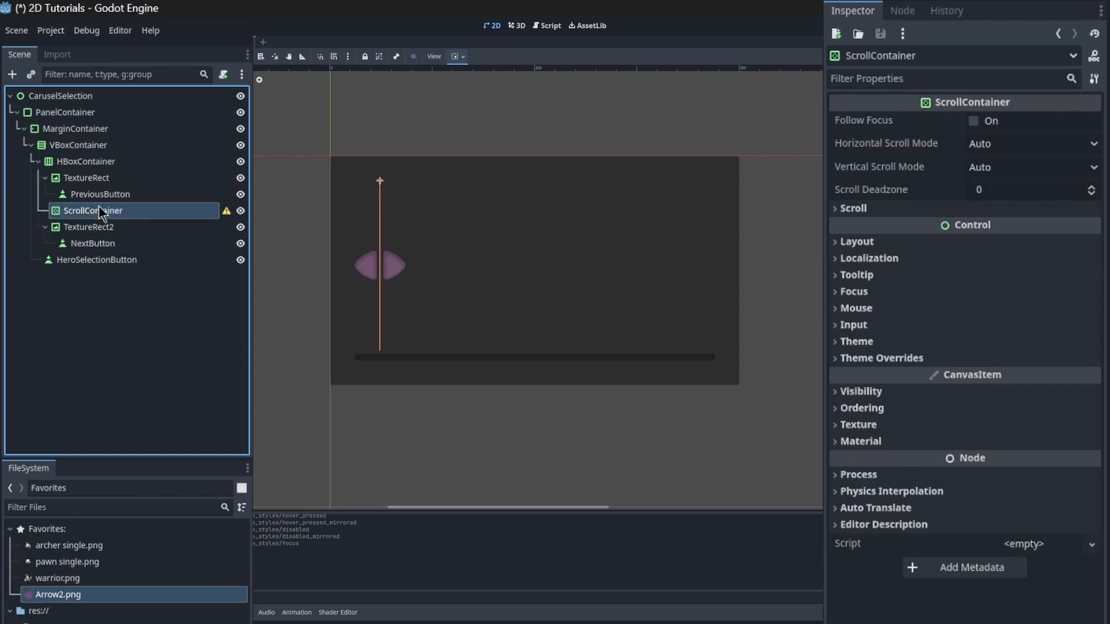
Step: Make the ScrollContainer expand horizontally and enable access to it by unique name
left_click(483, 53)
left_click(544, 119)
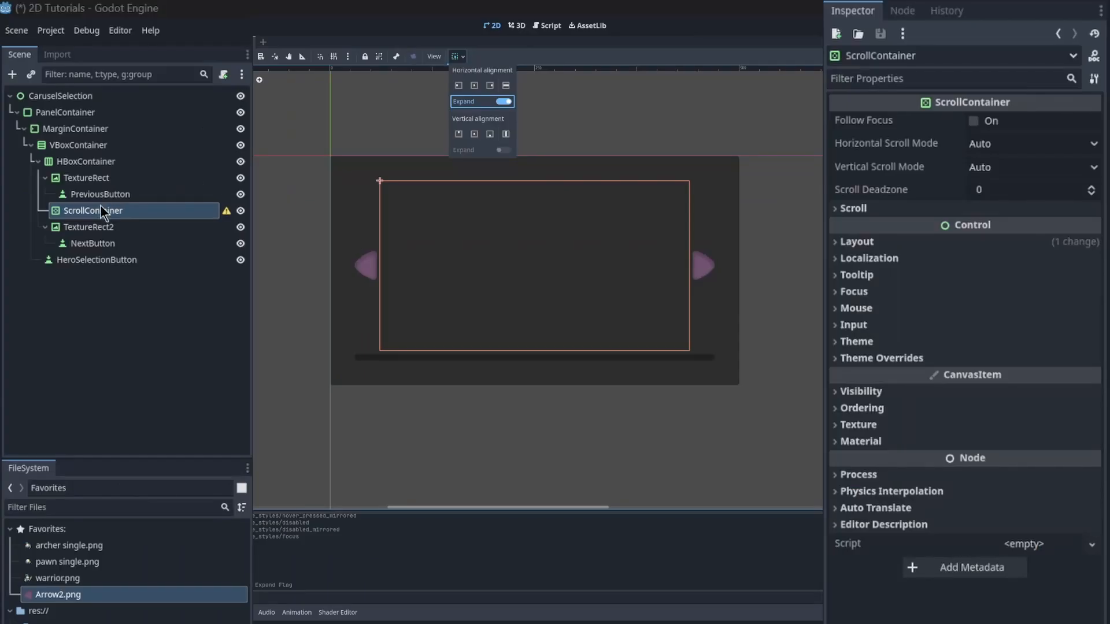
left_click(100, 208)
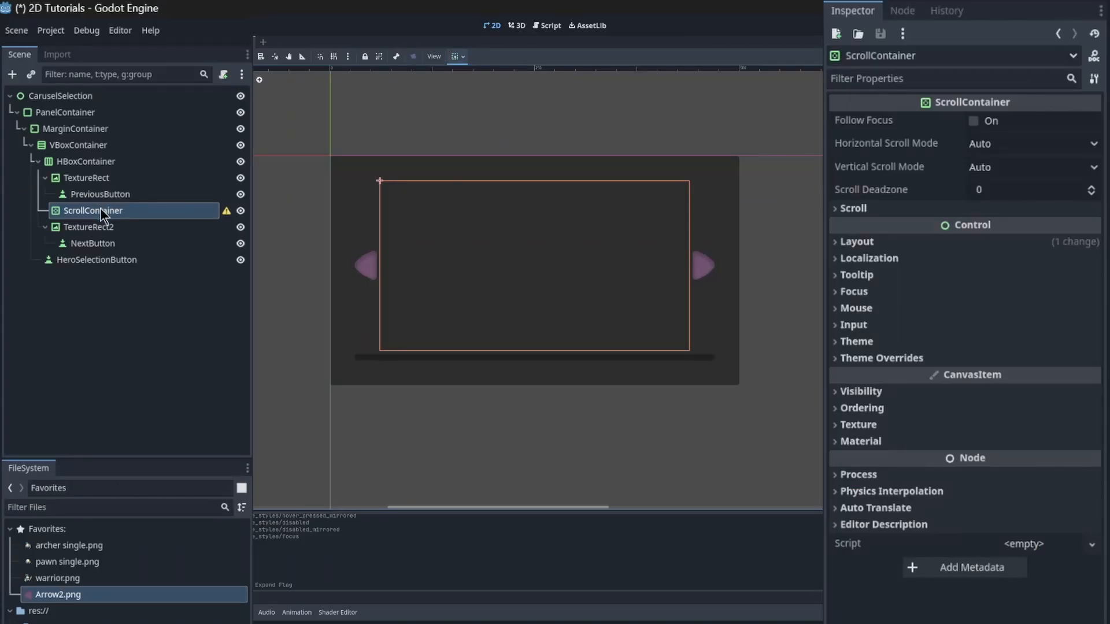
right_click(100, 209)
left_click(152, 549)
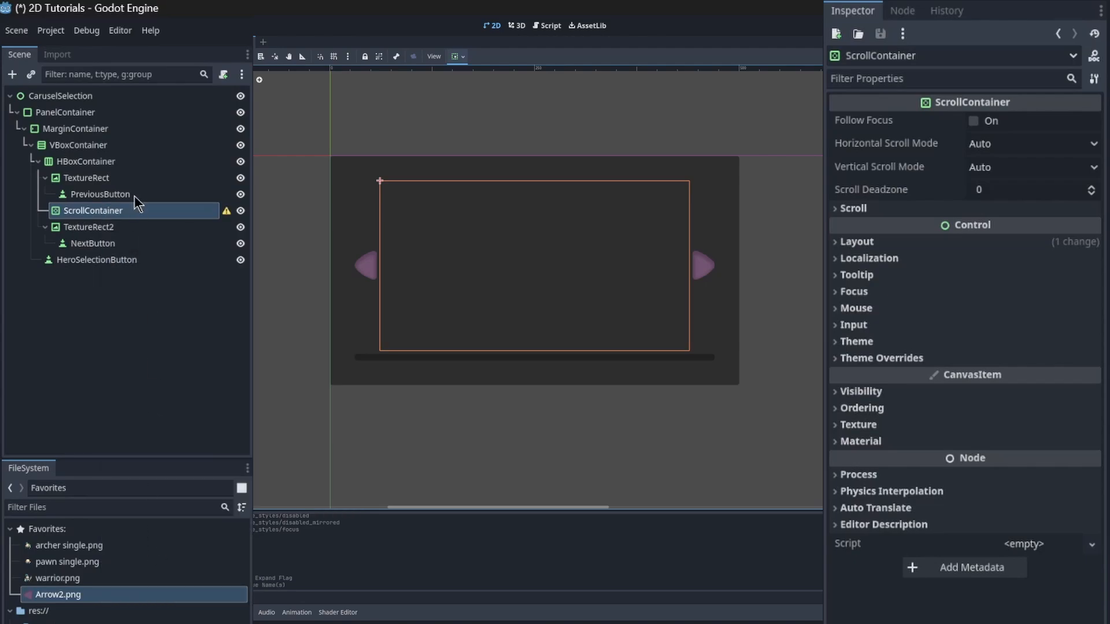
Step: Add an HBoxContainer as a child of the ScrollContainer
right_click(120, 211)
left_click(143, 216)
type("HBox")
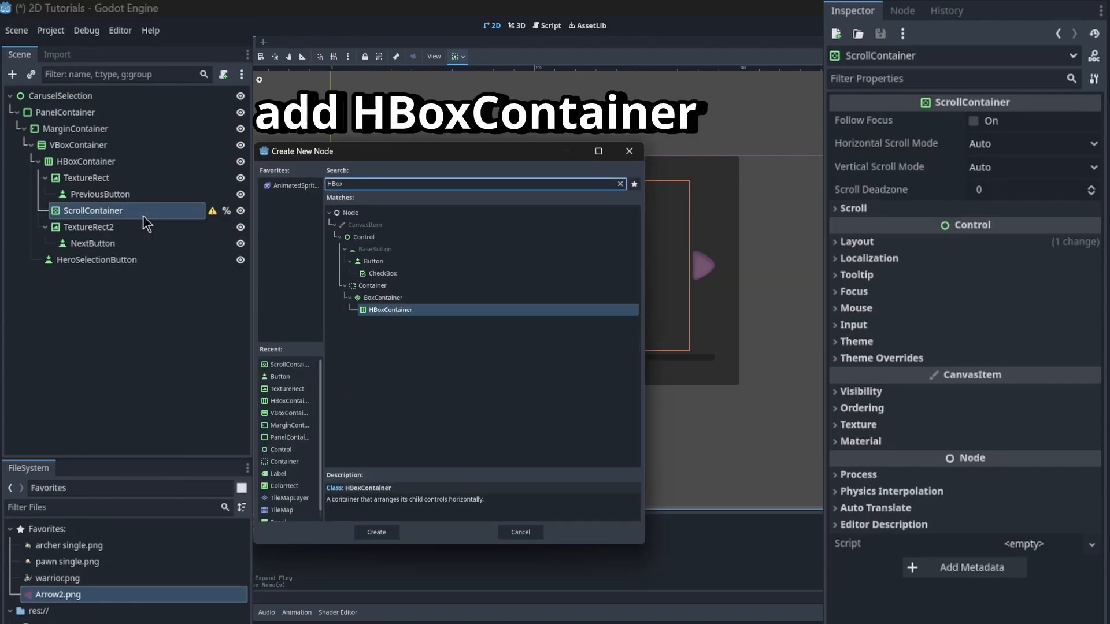
key("Return")
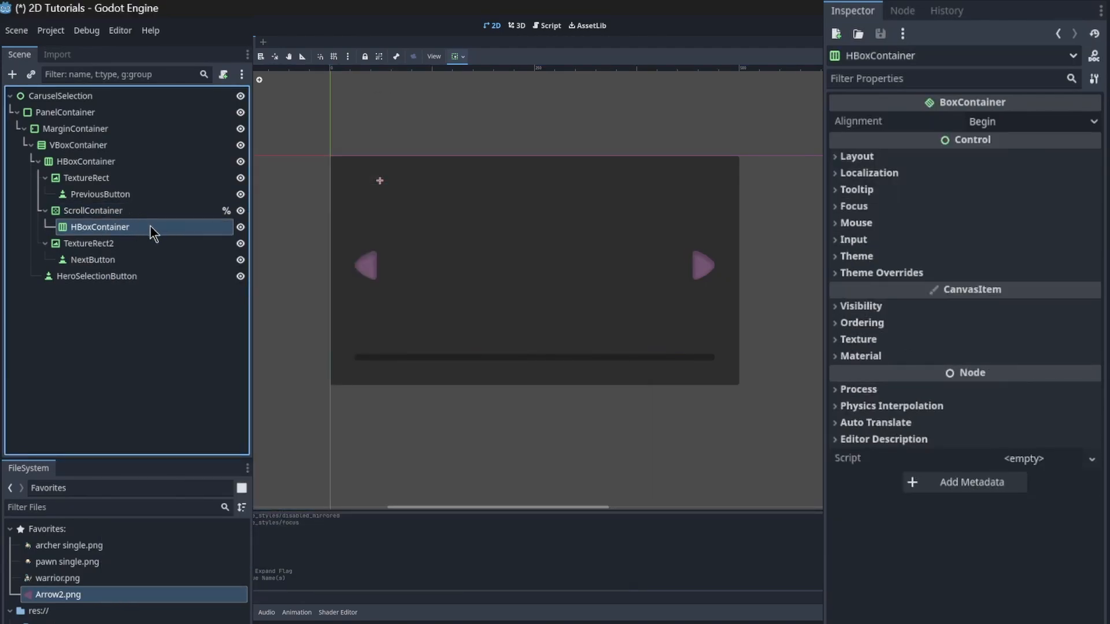
Step: Add a TextureRect to the ScrollContainer's HBoxContainer and assign archer single.png as its texture
left_click(455, 57)
left_click(455, 57)
key("ctrl+a")
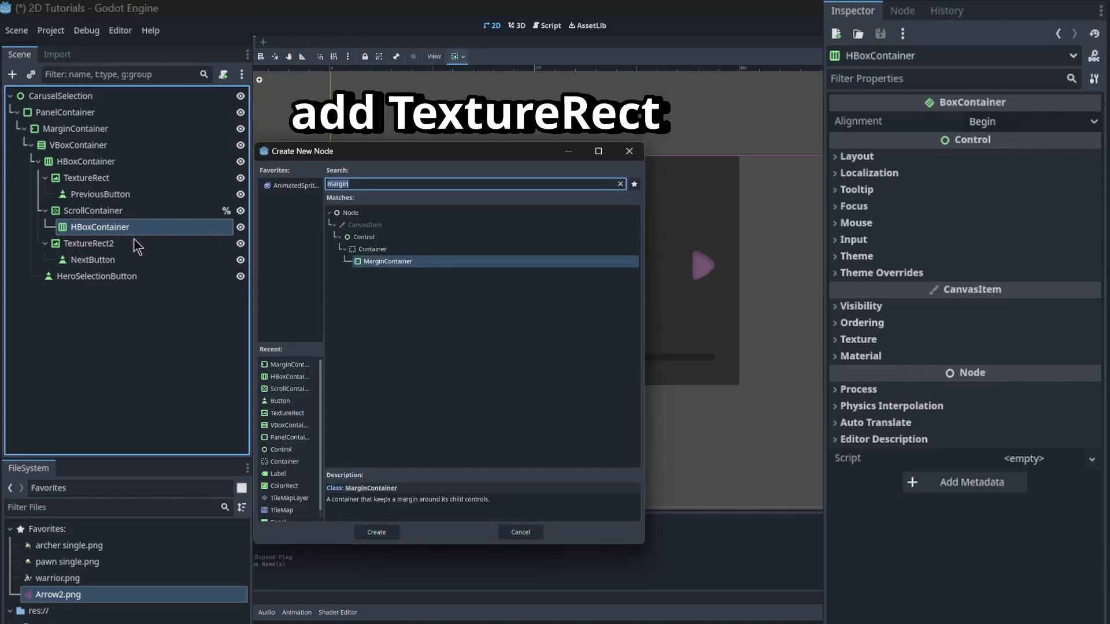
type("TextureRect")
key("Return")
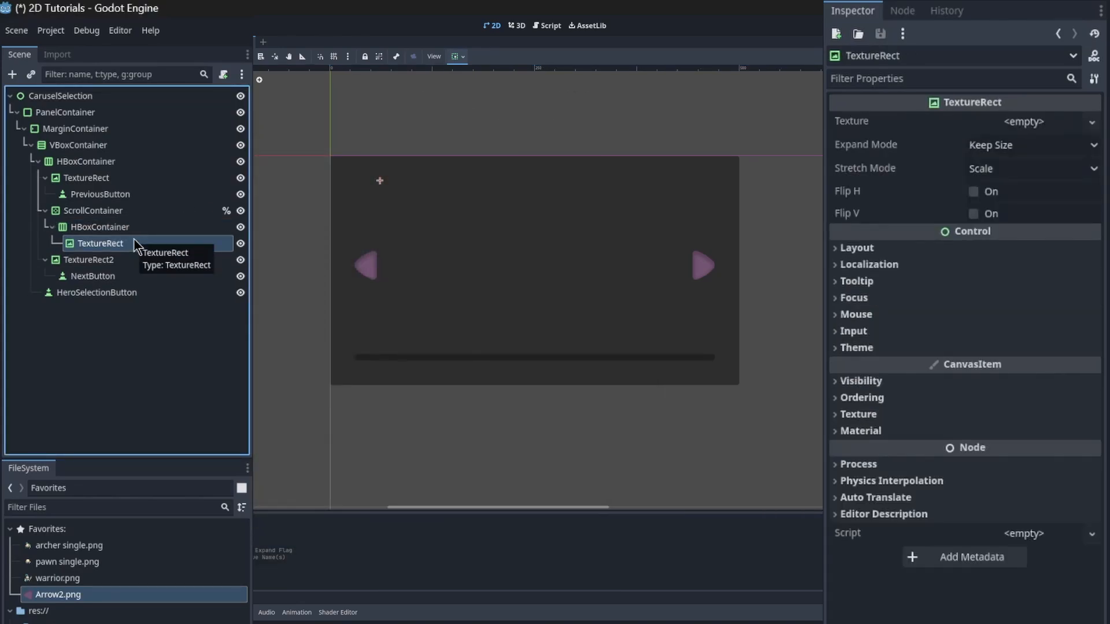
left_click_drag(65, 546, 1017, 124)
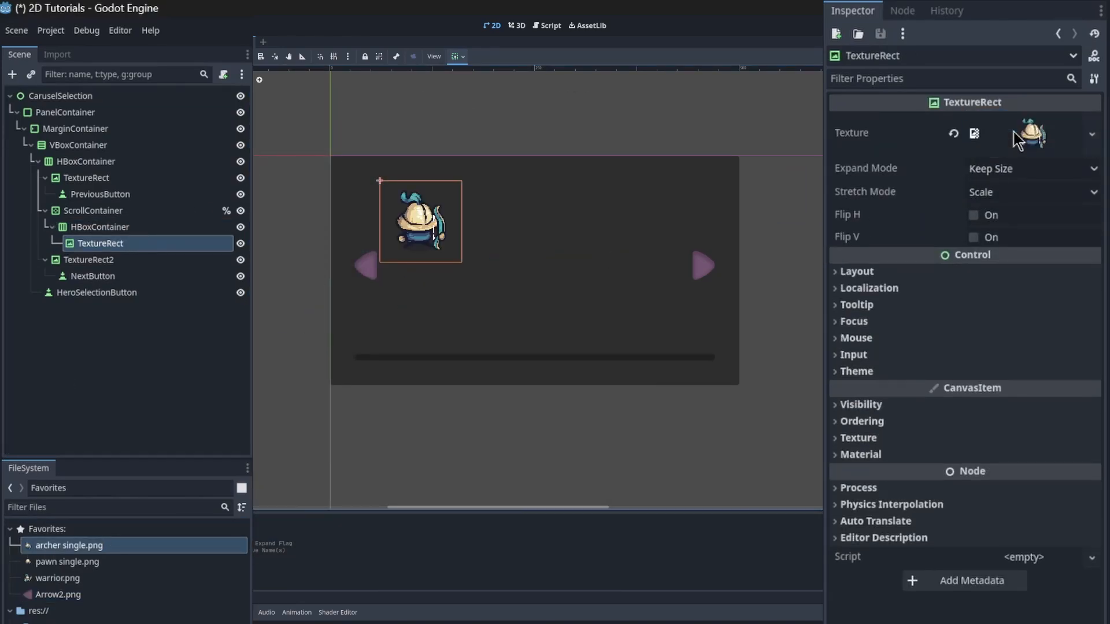
Step: Center the ScrollContainer's HBoxContainer vertically and horizontally, and make it expand vertically
left_click(101, 229)
left_click(99, 215)
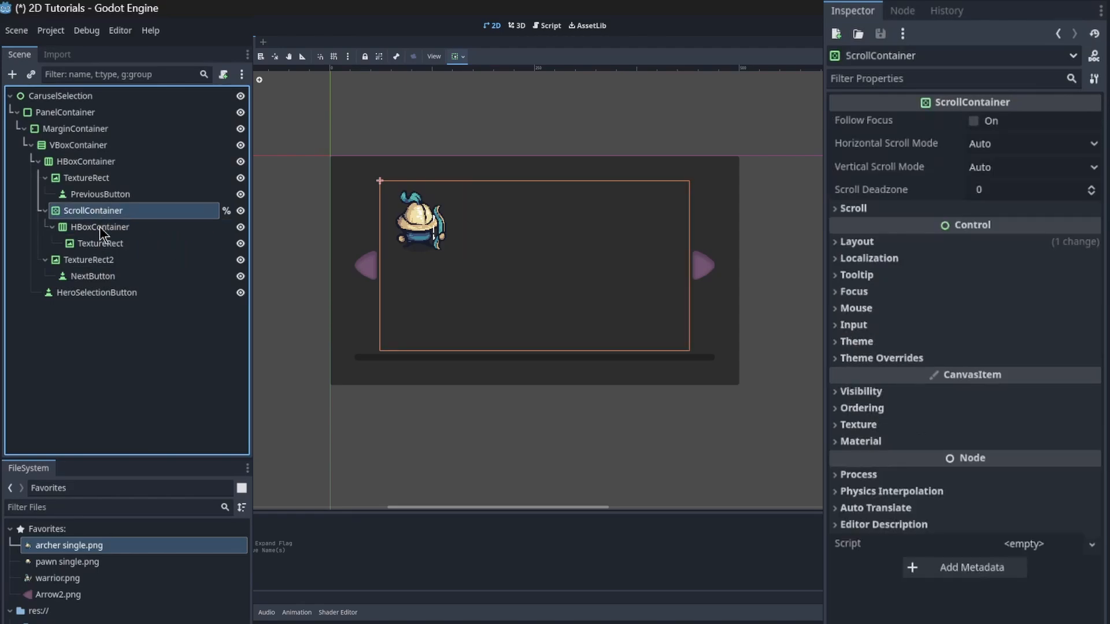
left_click(100, 227)
left_click(471, 53)
left_click(494, 168)
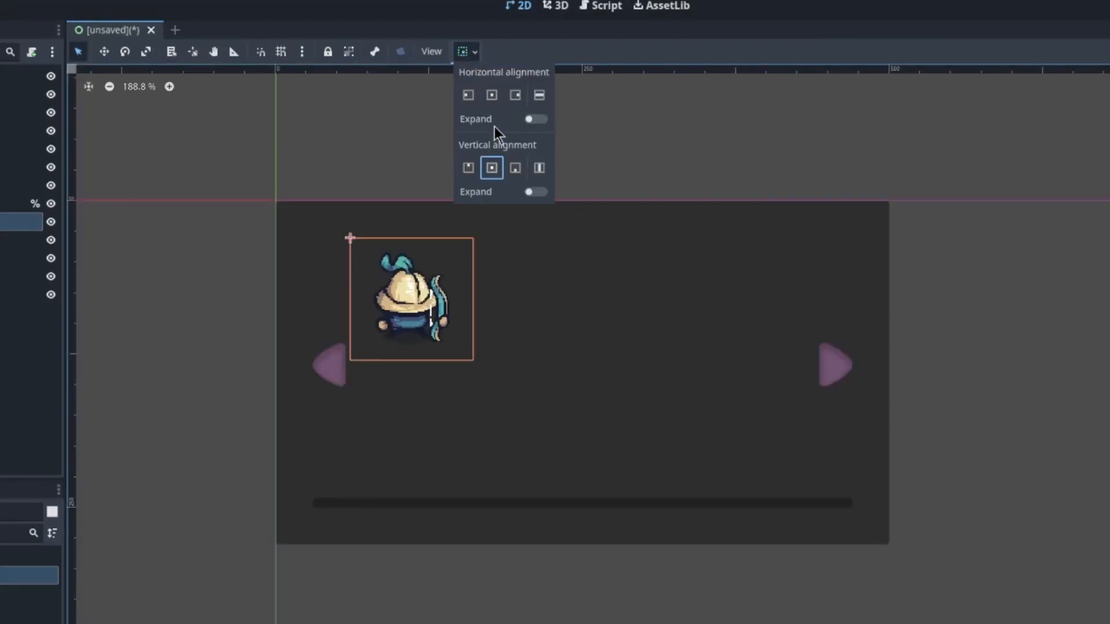
left_click(497, 93)
left_click(537, 191)
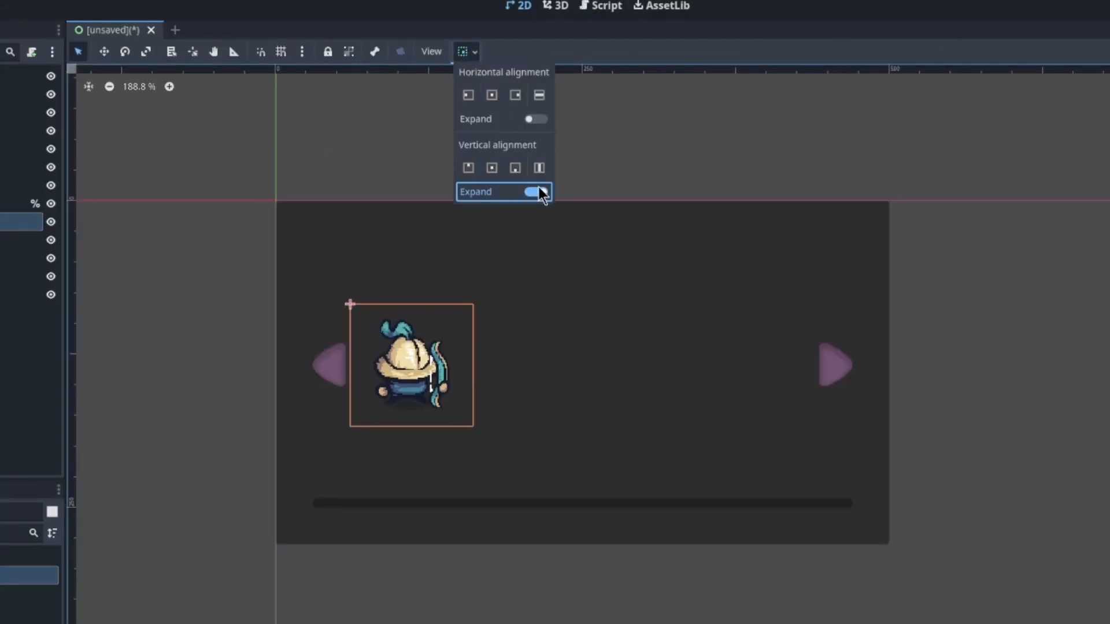
Step: Duplicate the archer TextureRect twice within the ScrollContainer's HBoxContainer
left_click(116, 245)
left_click(116, 245)
key("ctrl+d")
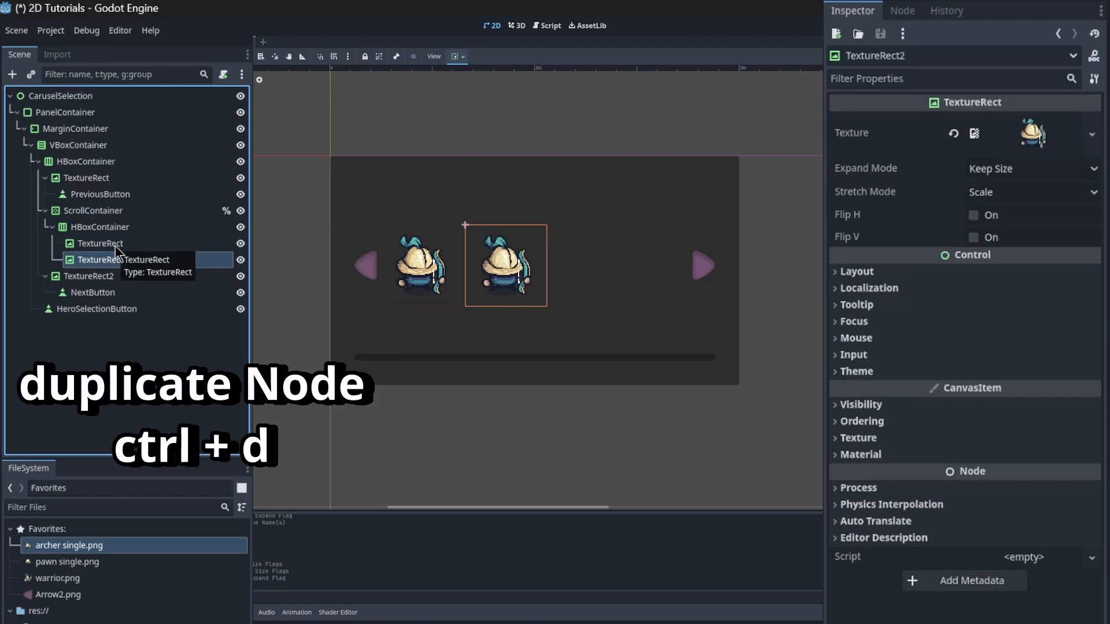
key("ctrl+d")
Step: Assign pawn single.png as the texture of the first archer copy and warrior.png to the second copy
left_click(110, 261)
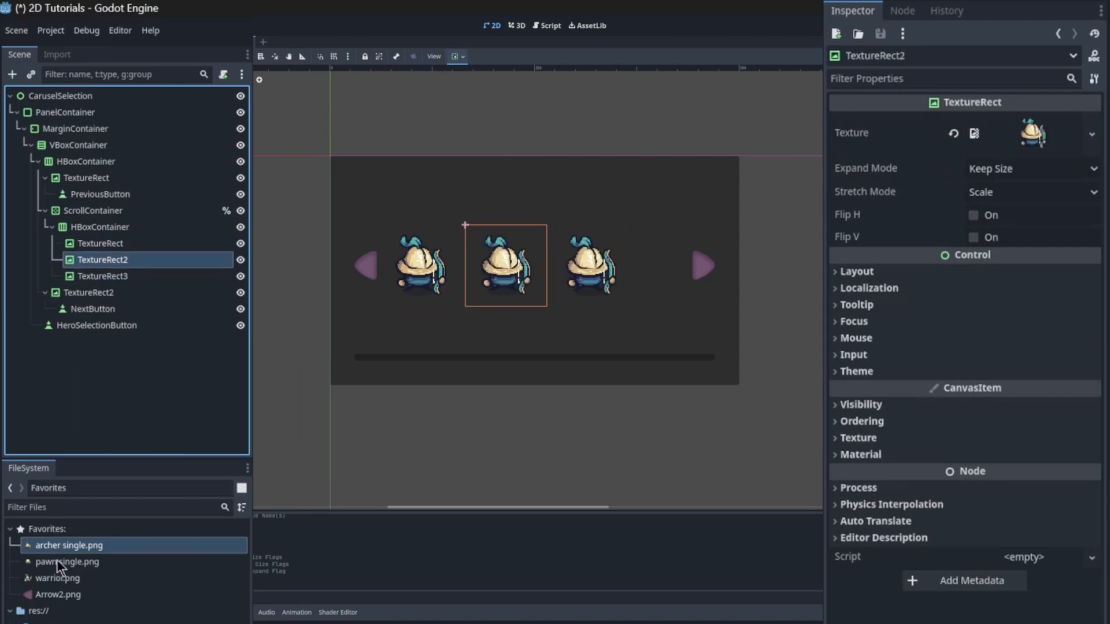
left_click_drag(59, 566, 1033, 136)
left_click(116, 277)
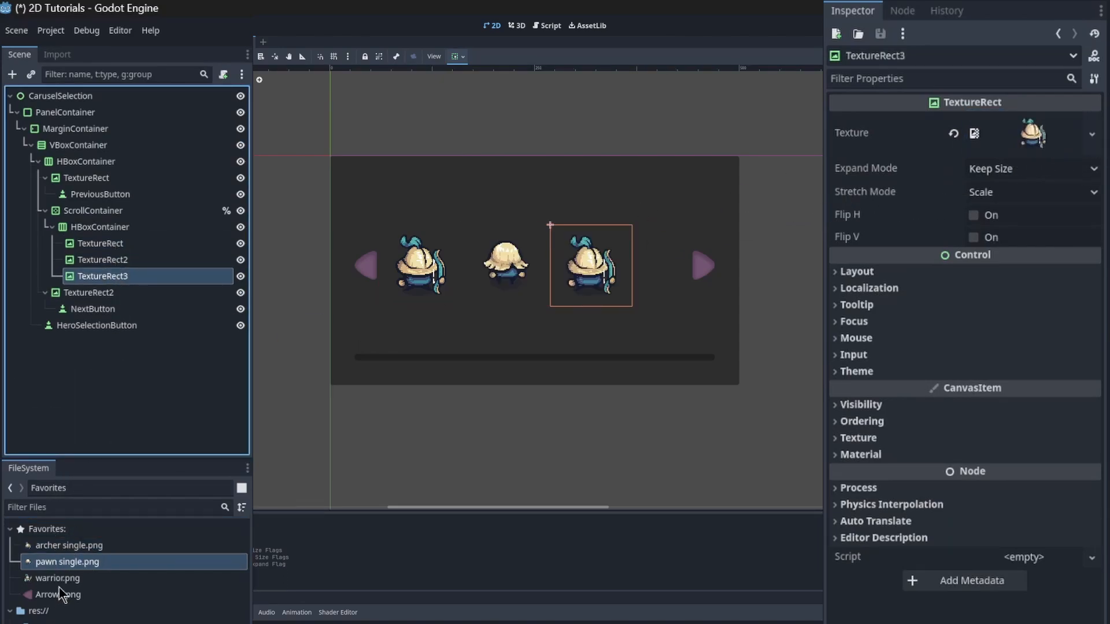
left_click_drag(57, 578, 1032, 136)
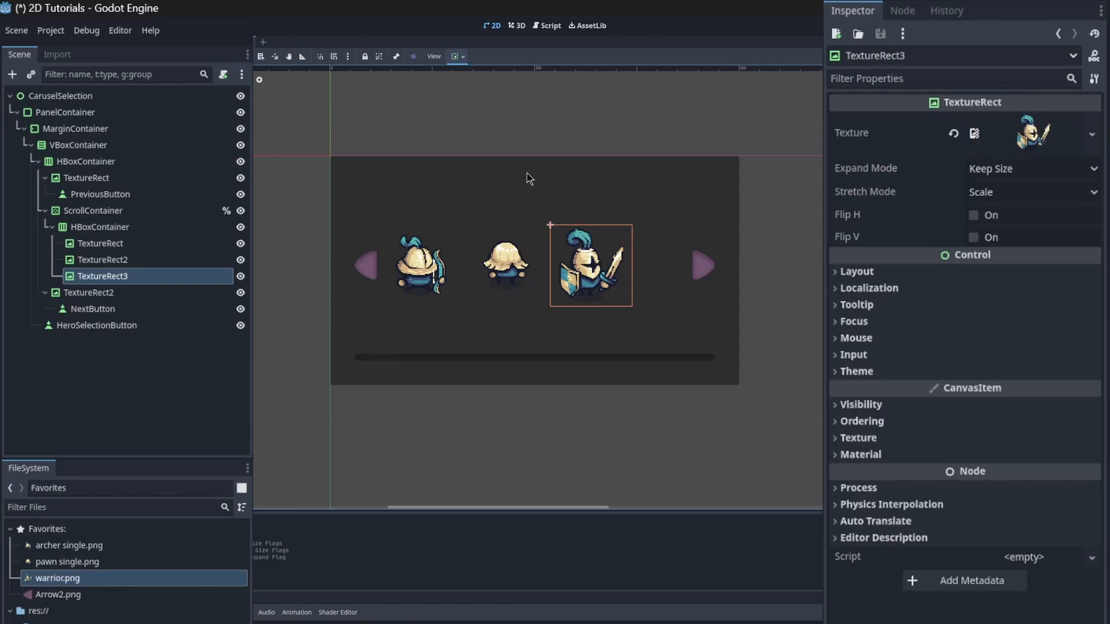
Step: Set the Separation theme override of the ScrollContainer's HBoxContainer to 25
left_click(99, 228)
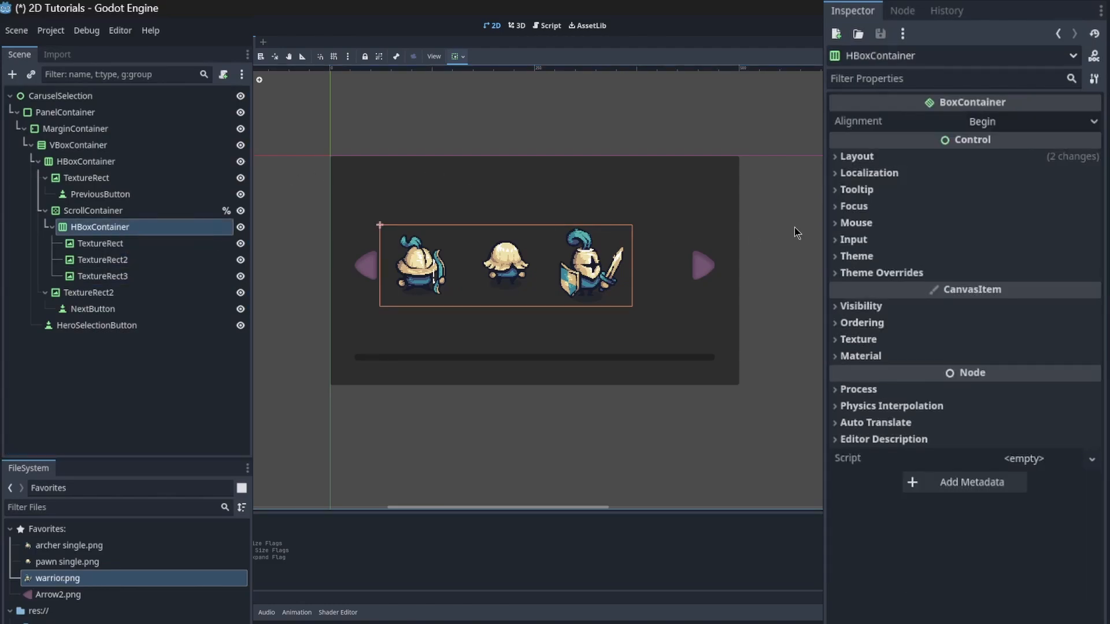
left_click(881, 272)
left_click(872, 289)
left_click(1030, 307)
type("25")
key("Return")
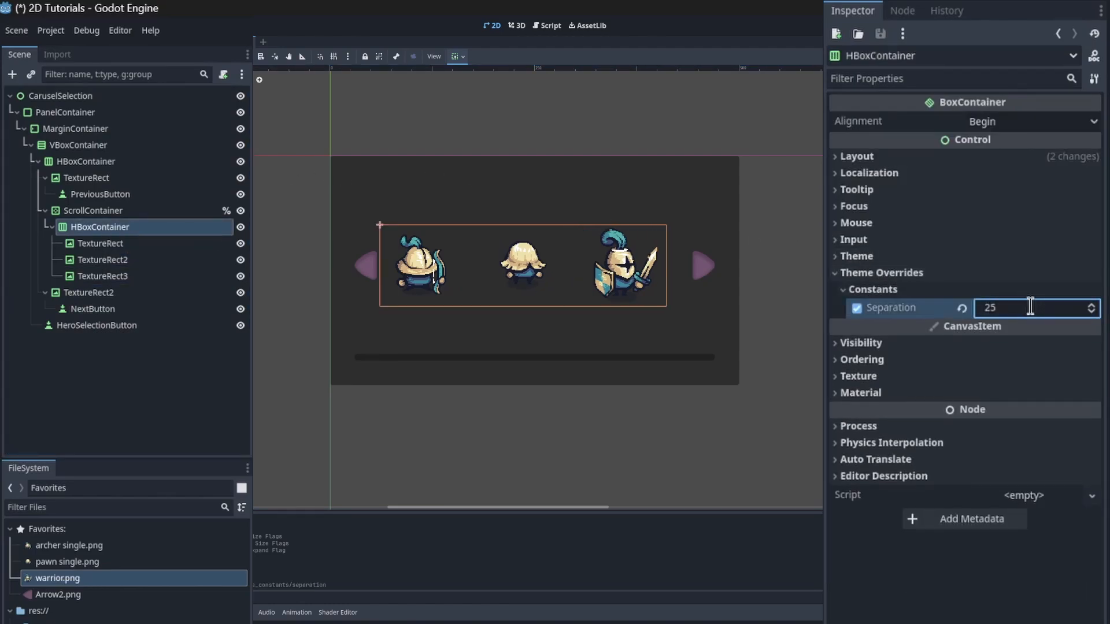
Step: Add a MarginContainer to the hero HBoxContainer after the three TextureRects
right_click(100, 227)
left_click(121, 237)
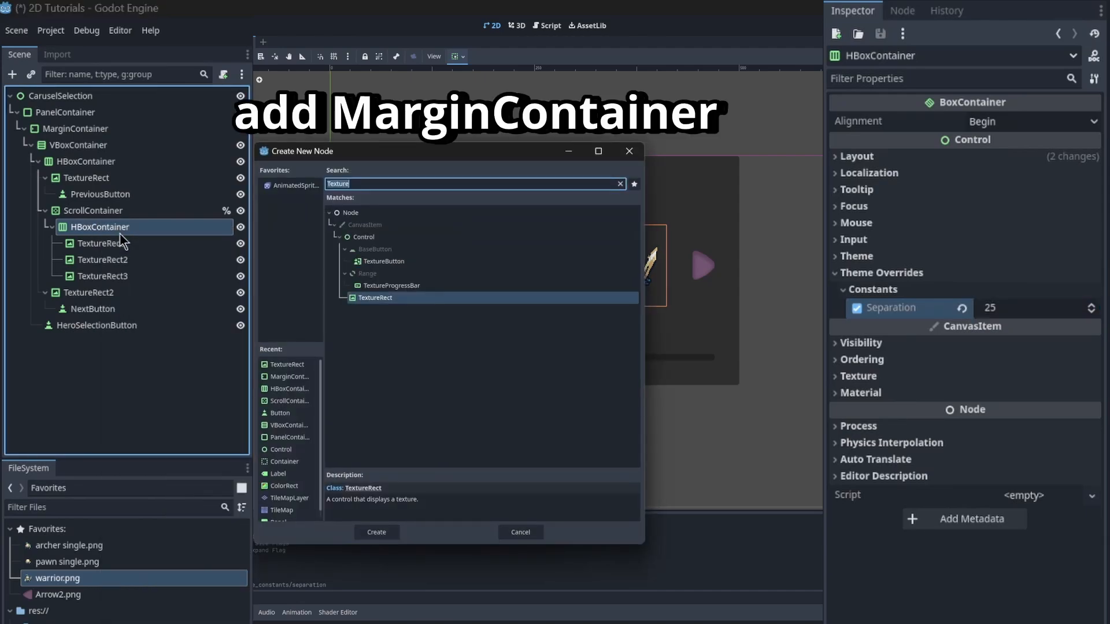
type("margin")
key("Return")
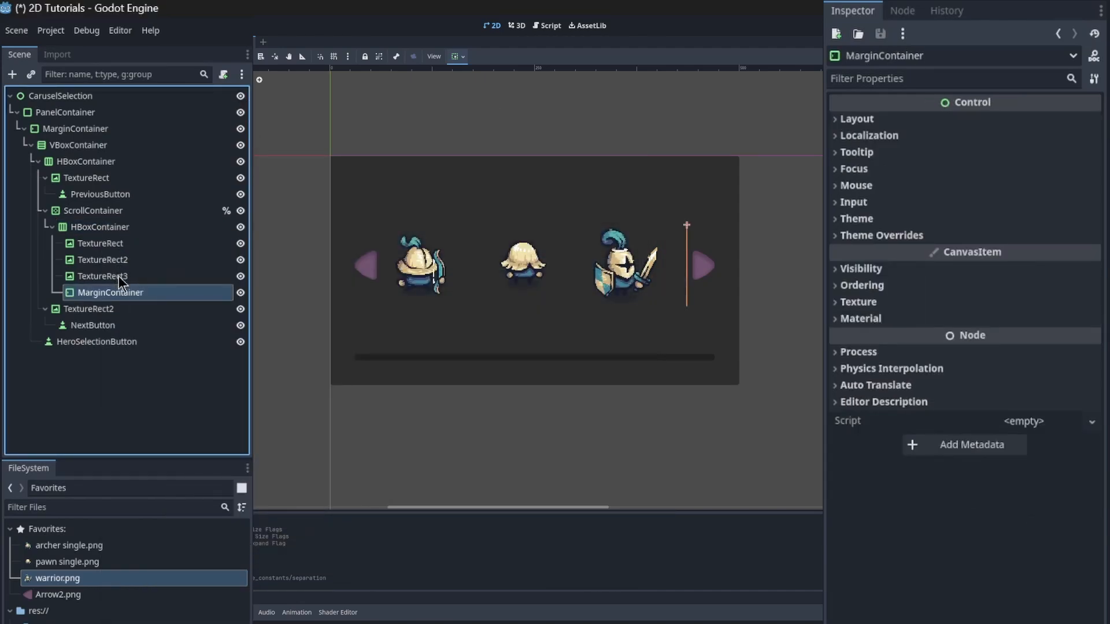
Step: Set the new MarginContainer's Margin Right theme override to 70
left_click(907, 235)
left_click(922, 254)
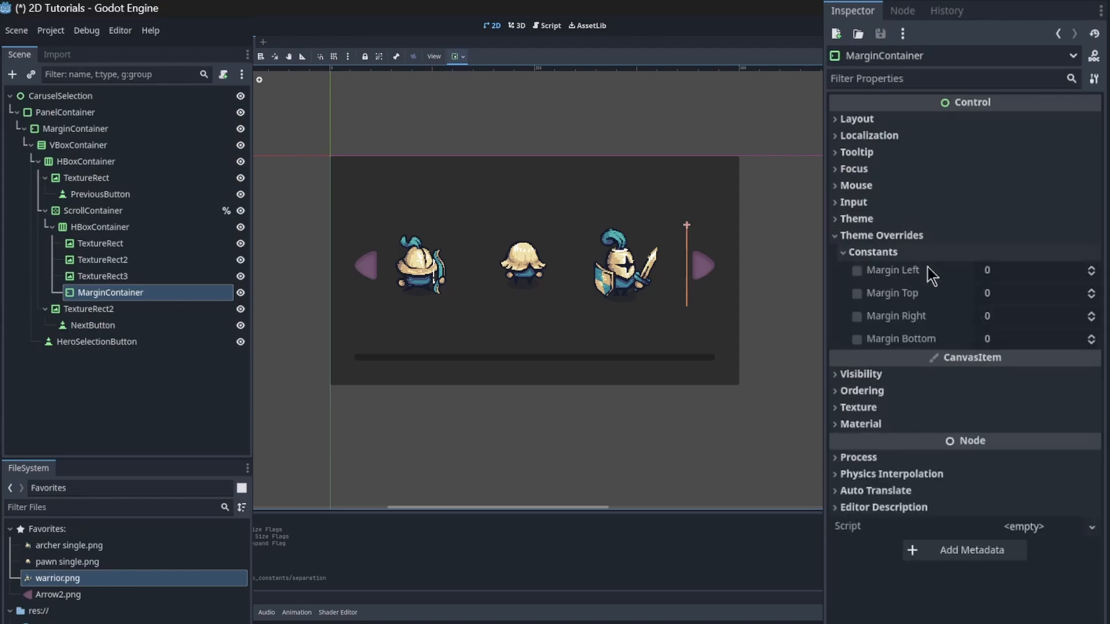
left_click(1014, 317)
type("70")
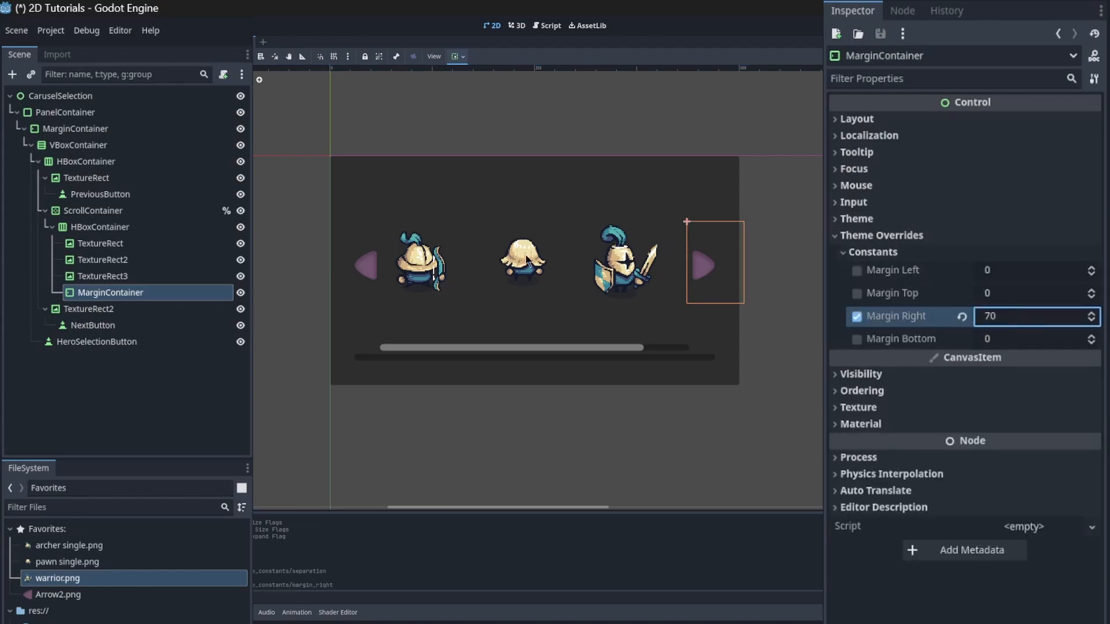
Step: Duplicate the MarginContainer and move the copy to the start of the hero HBoxContainer, before the archer TextureRect
left_click(111, 292)
key("ctrl+d")
left_click_drag(120, 305, 125, 241)
left_click(850, 234)
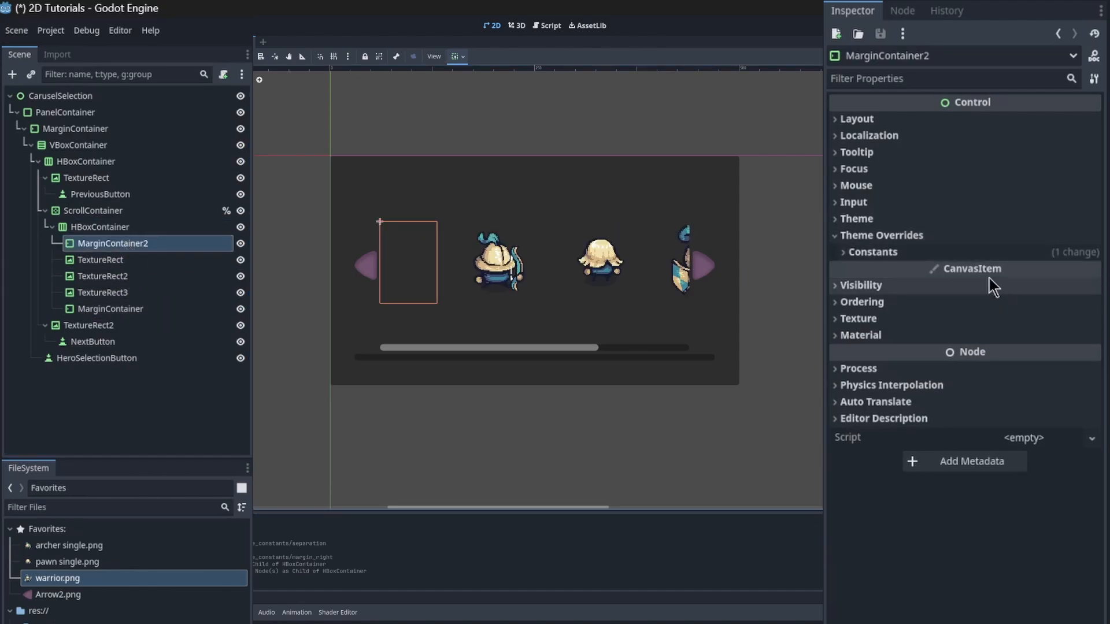
Step: Reset MarginContainer2's Margin Right theme override and set its Margin Left override to 70
left_click(962, 317)
left_click(1005, 272)
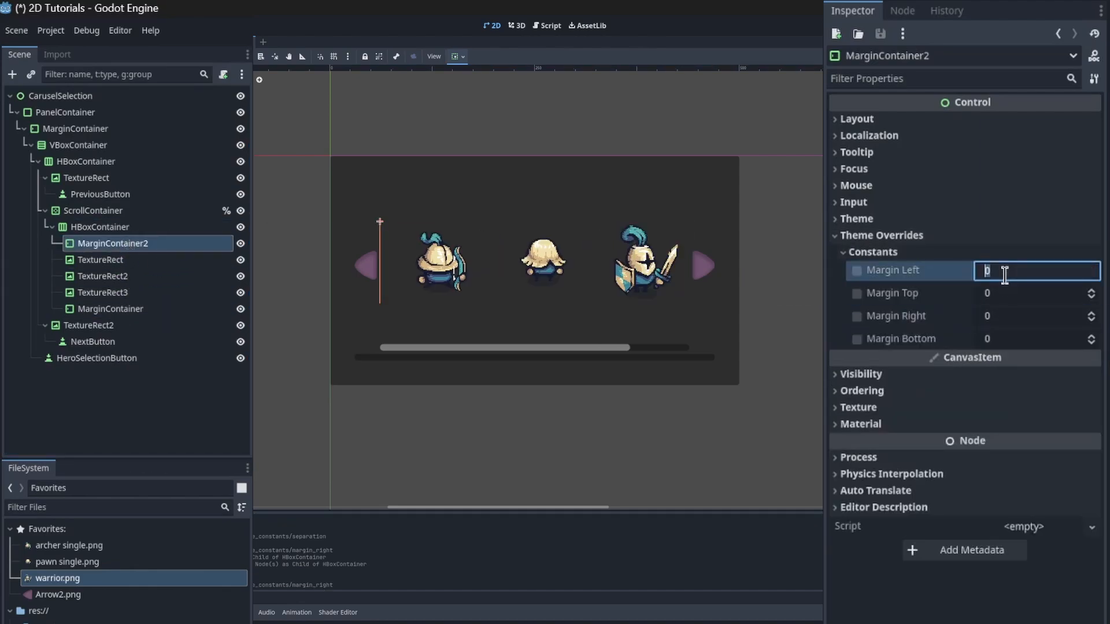
type("70")
left_click(116, 242)
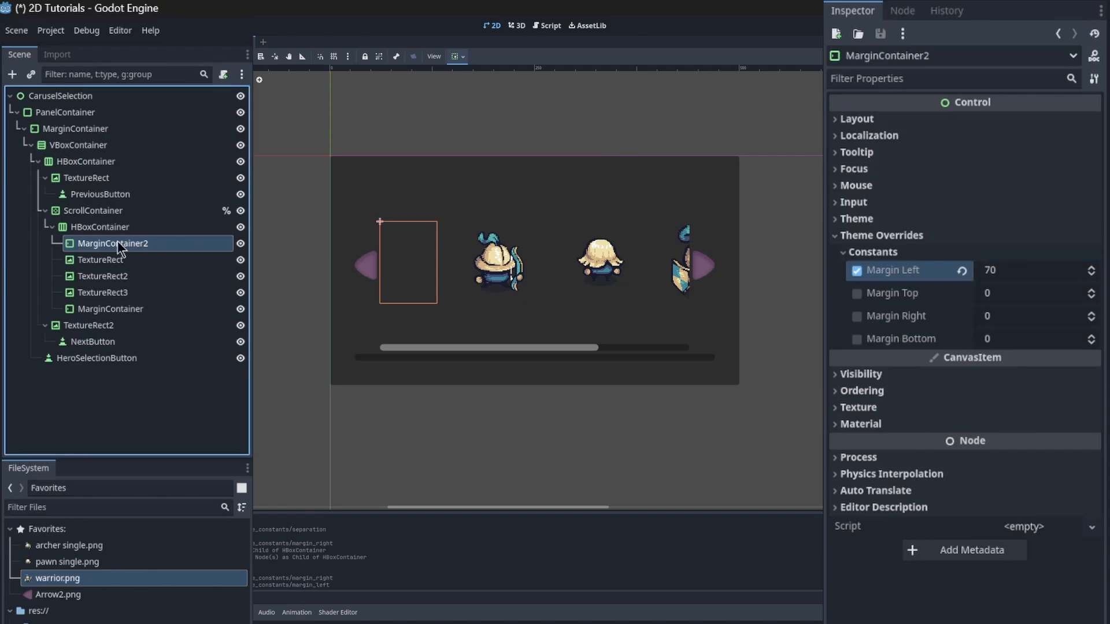
Step: Set the Separation theme override of the outer HBoxContainer, which holds the arrows and the ScrollContainer, to 50
left_click(109, 161)
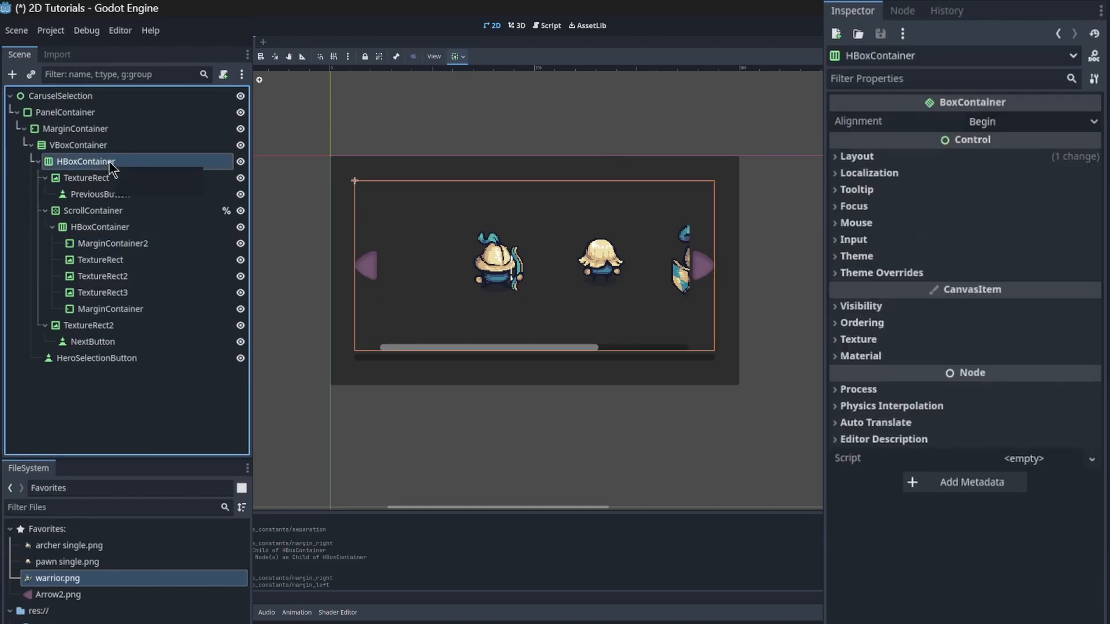
left_click(883, 274)
left_click(931, 290)
left_click(1013, 307)
type("50")
key("Return")
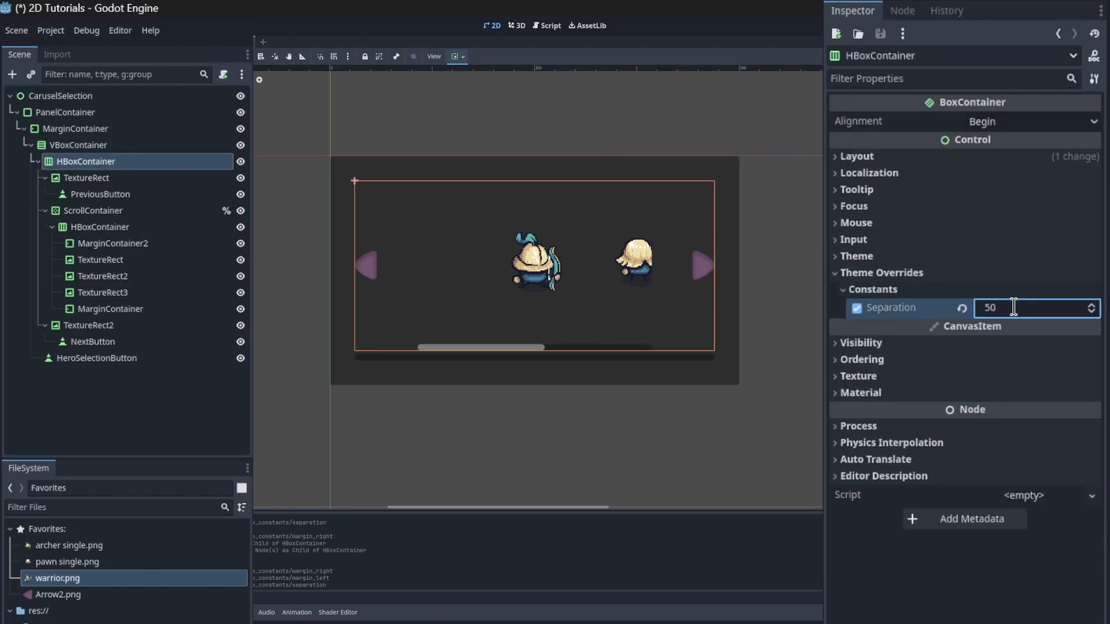
Step: Set both the Horizontal and Vertical Scroll Mode of the ScrollContainer to Never Show
left_click(45, 177)
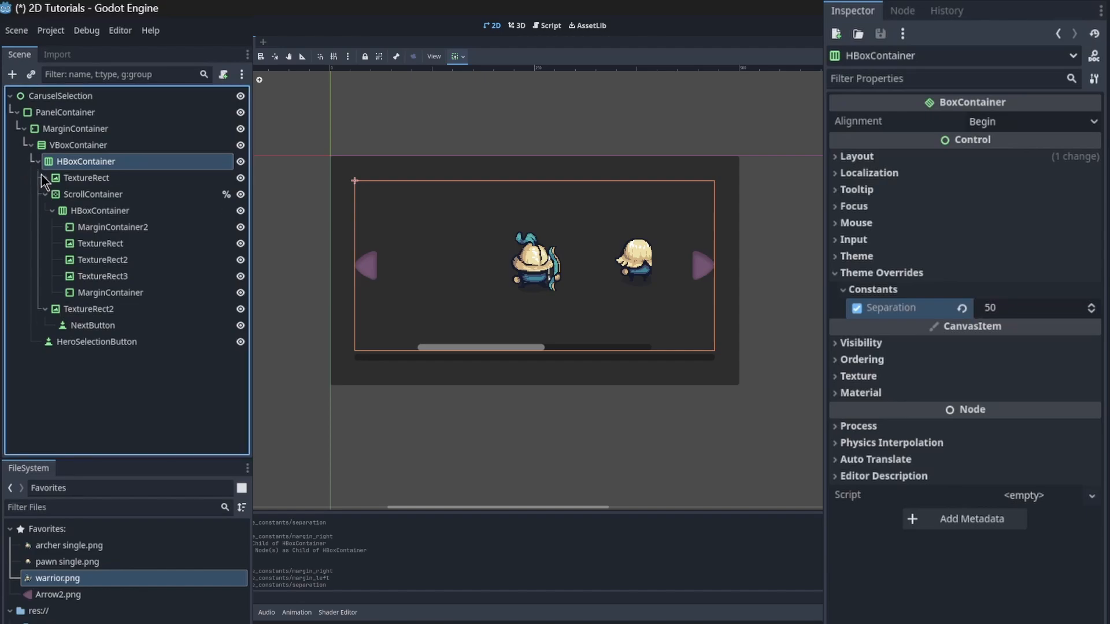
left_click(164, 206)
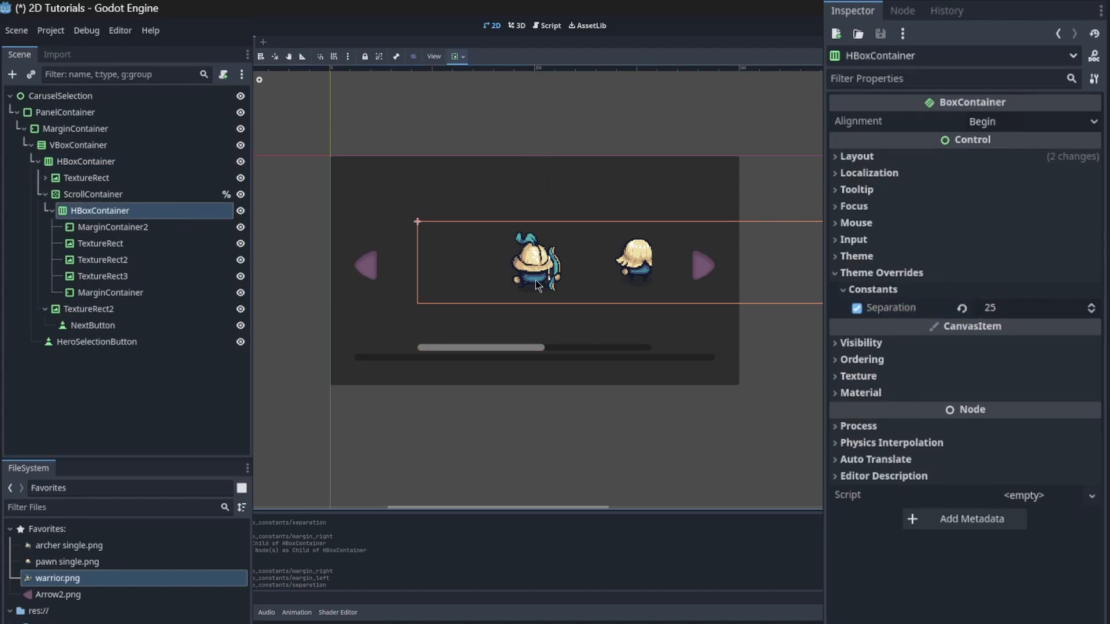
left_click(93, 191)
left_click(1022, 144)
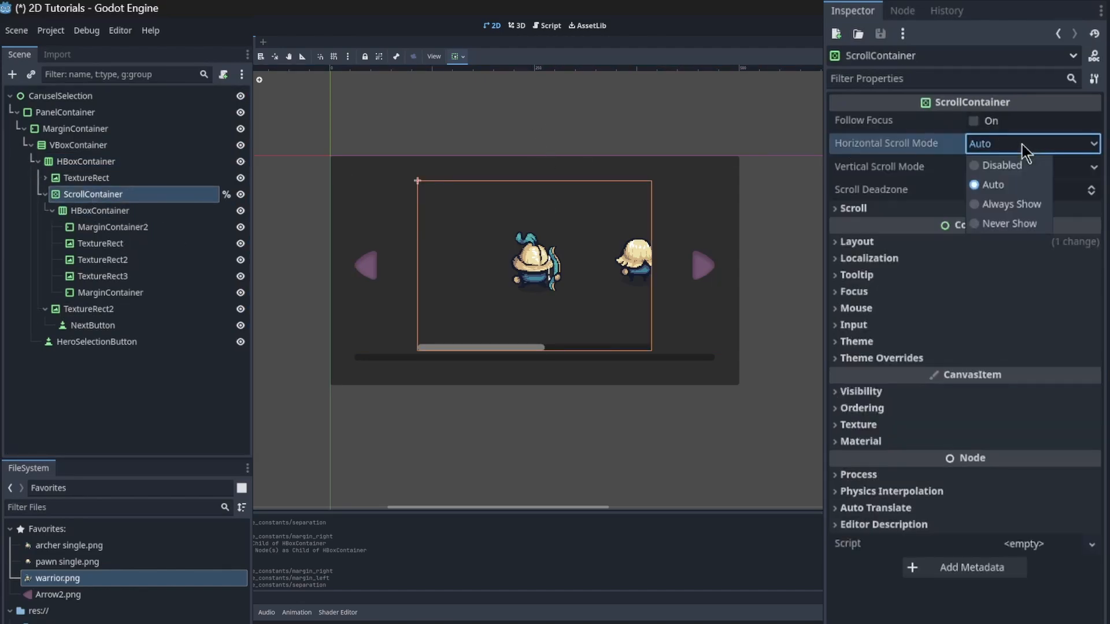
left_click(1026, 224)
left_click(1037, 166)
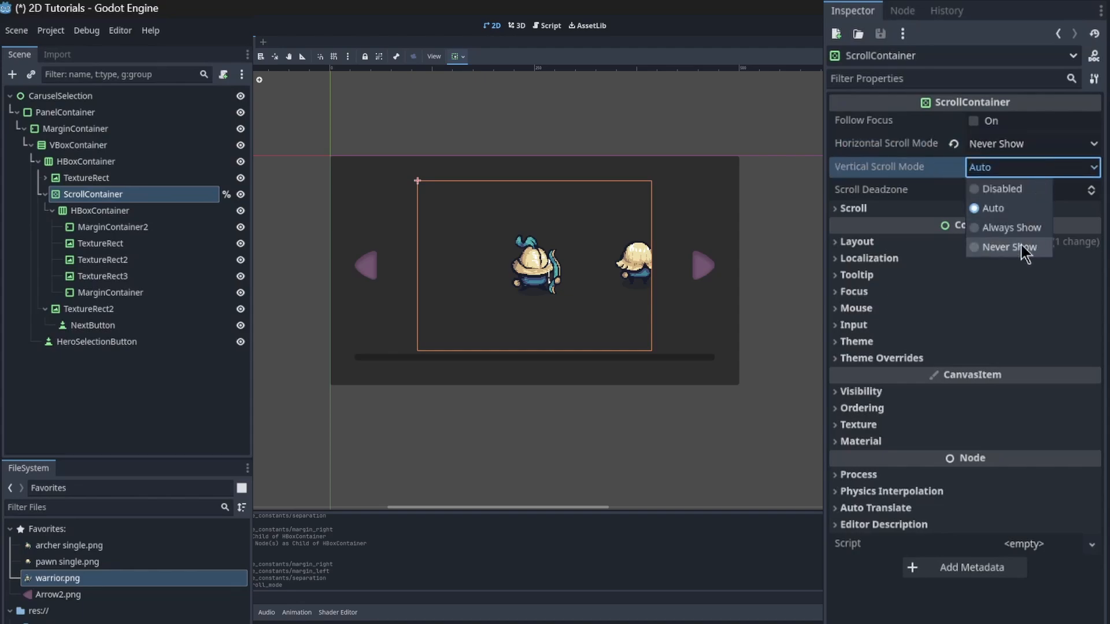
left_click(1021, 244)
Step: Align the HeroSelectionButton to the horizontal center of its container and set its text to "SELECT HERO"
left_click(106, 290)
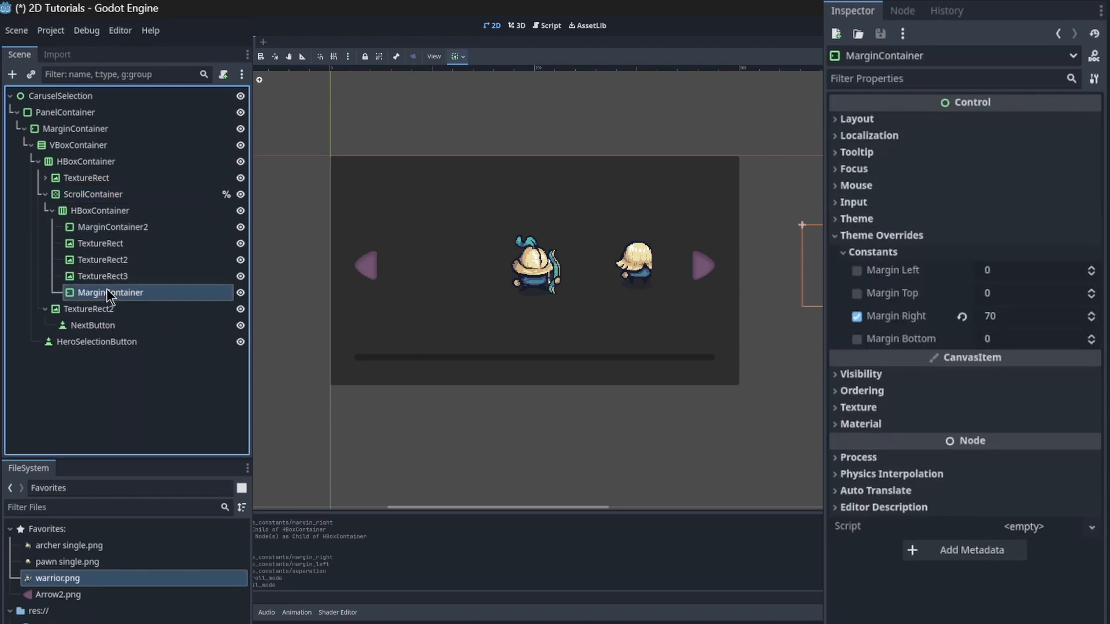
left_click(106, 212)
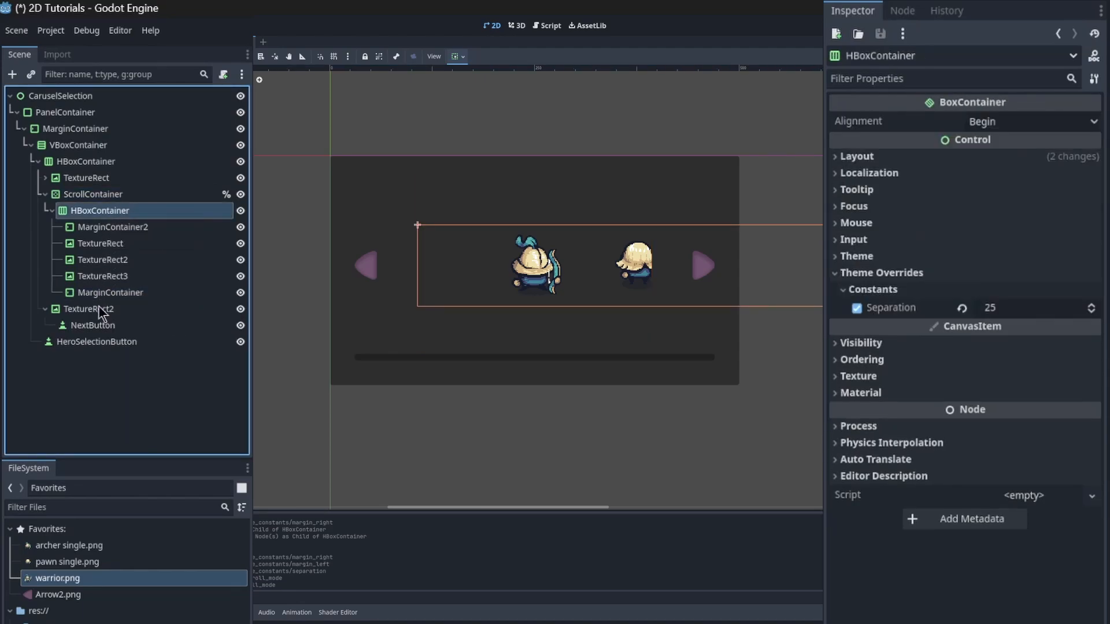
left_click(87, 340)
left_click(457, 56)
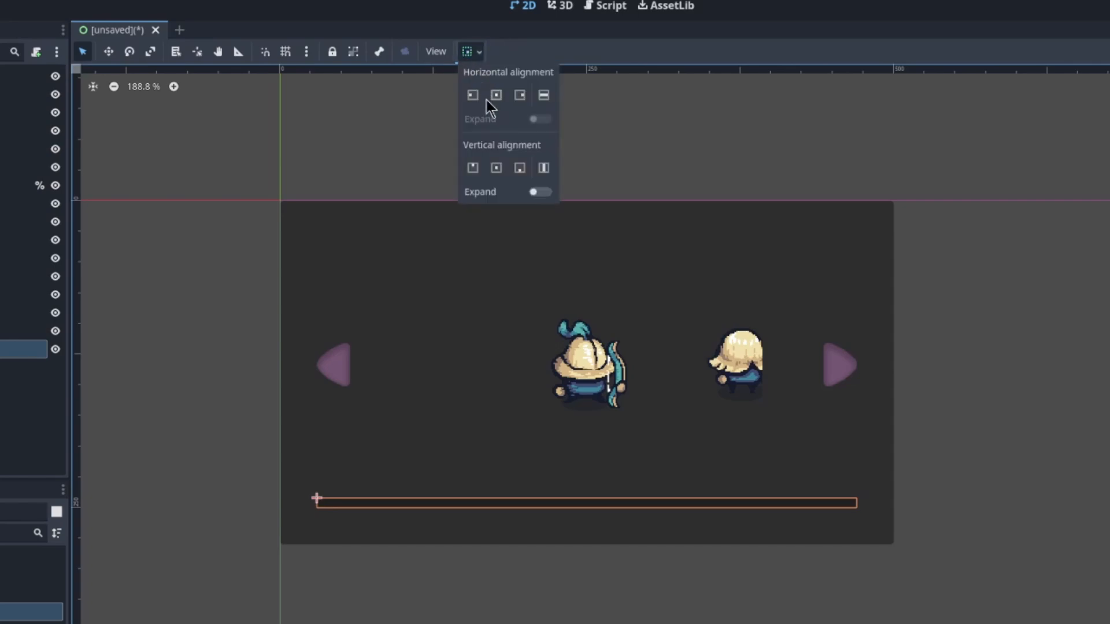
left_click(475, 85)
left_click(991, 170)
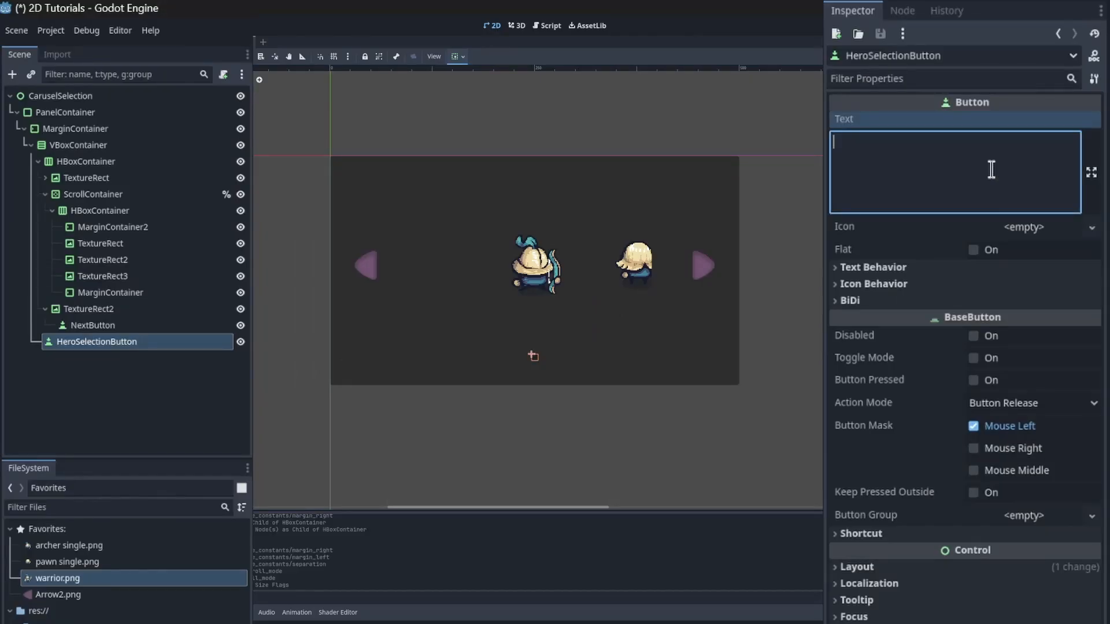
type("SELECT HERO")
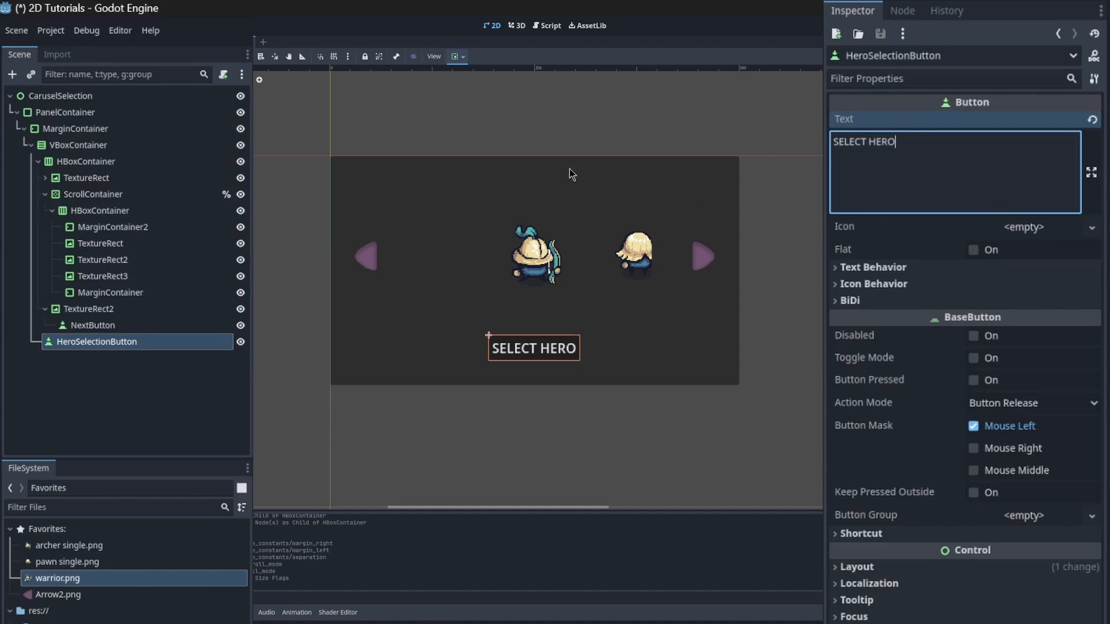
Step: Rename the HBoxContainer inside the ScrollContainer to ObjectContainer and make it accessible by scene unique name
double_click(145, 210)
type("Object")
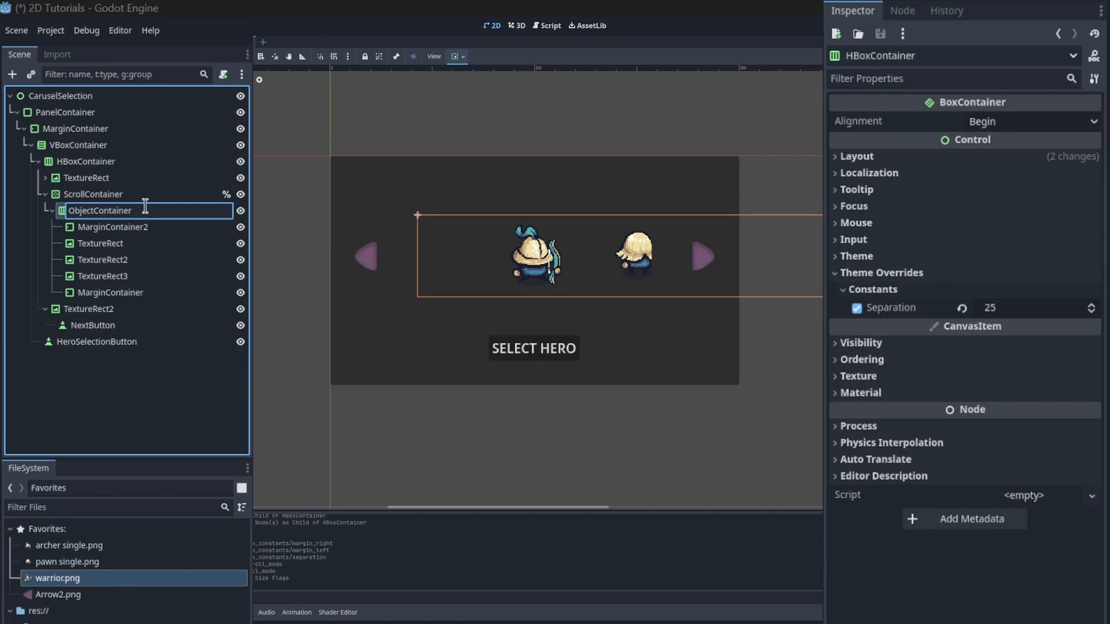
type("Container")
key("Return")
right_click(145, 211)
left_click(185, 548)
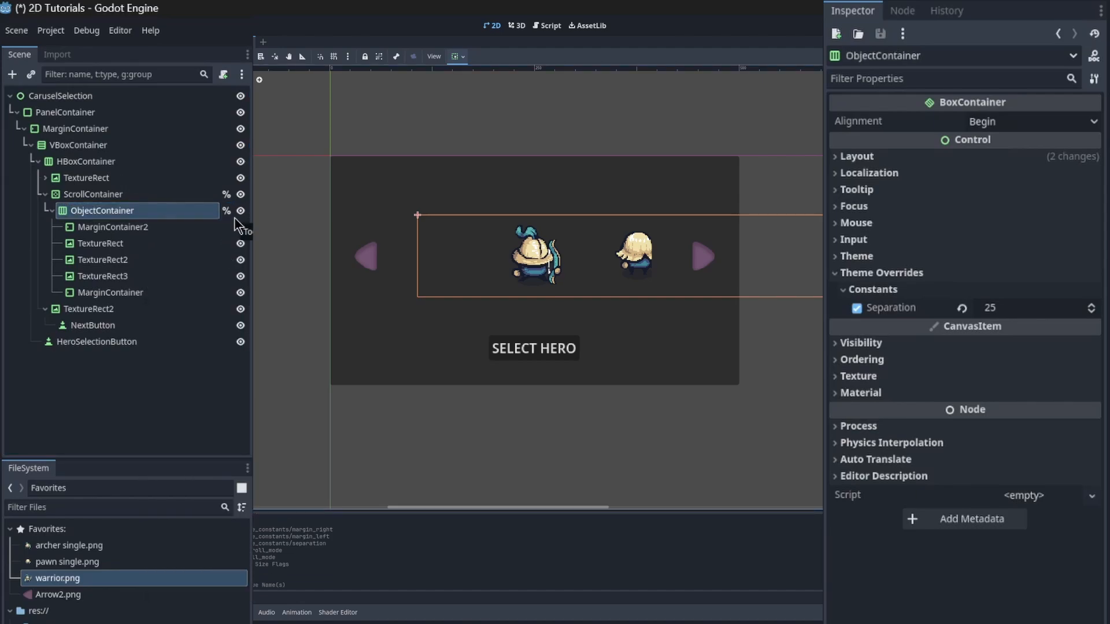
Step: Add a Control node named SelectionMarker under the CaruselSelection root, with access by scene unique name enabled
right_click(60, 95)
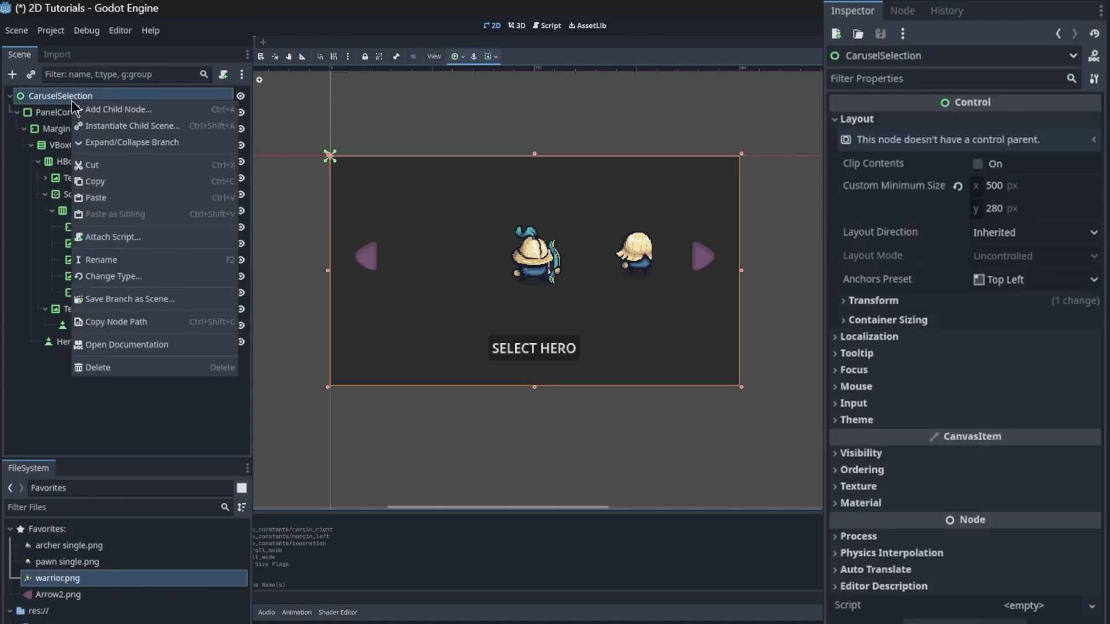
left_click(87, 109)
type("control")
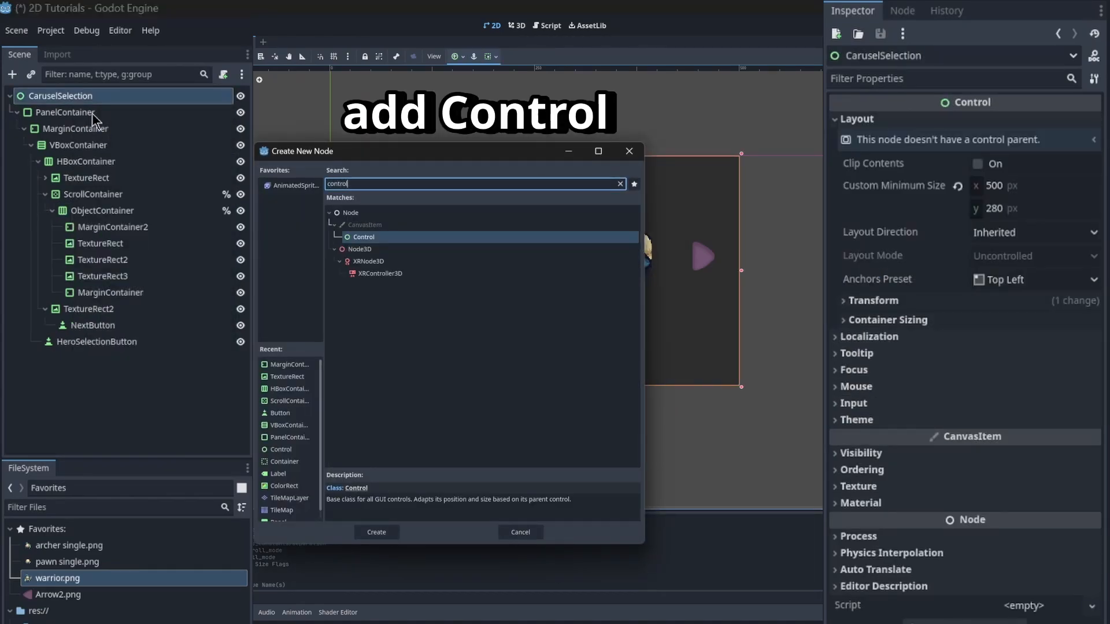
key("Return")
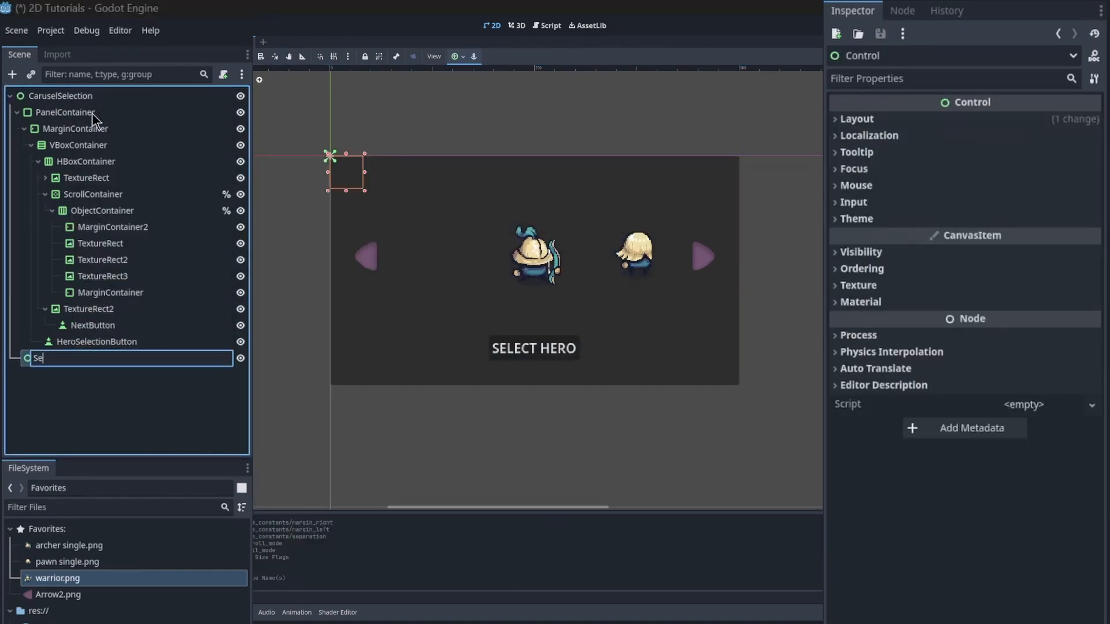
type("SelectionMarker")
key("Return")
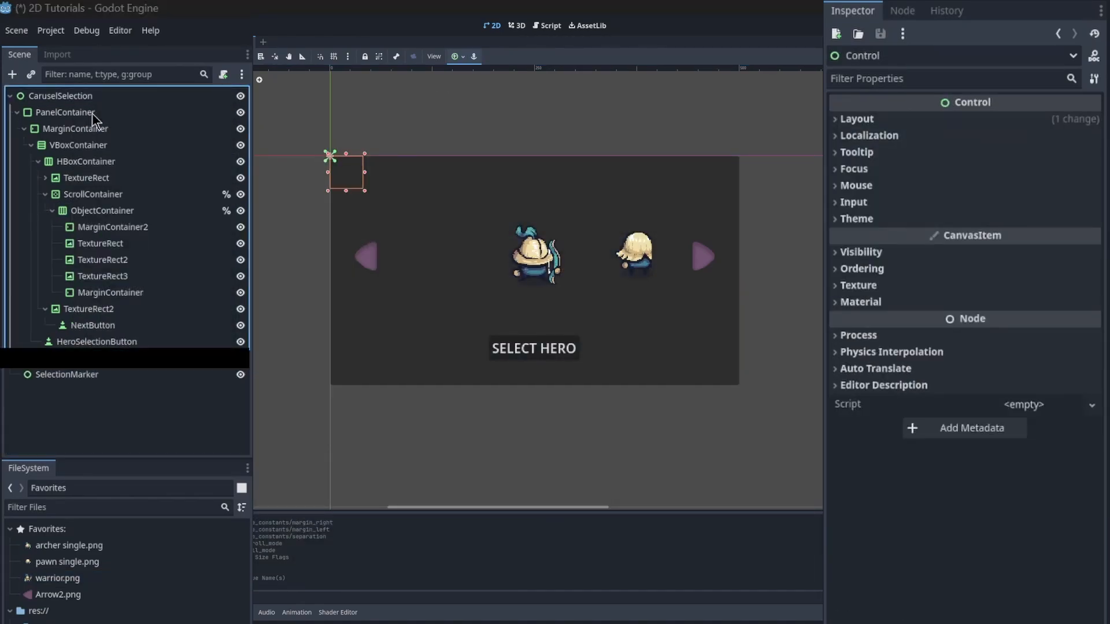
right_click(65, 376)
key("Return")
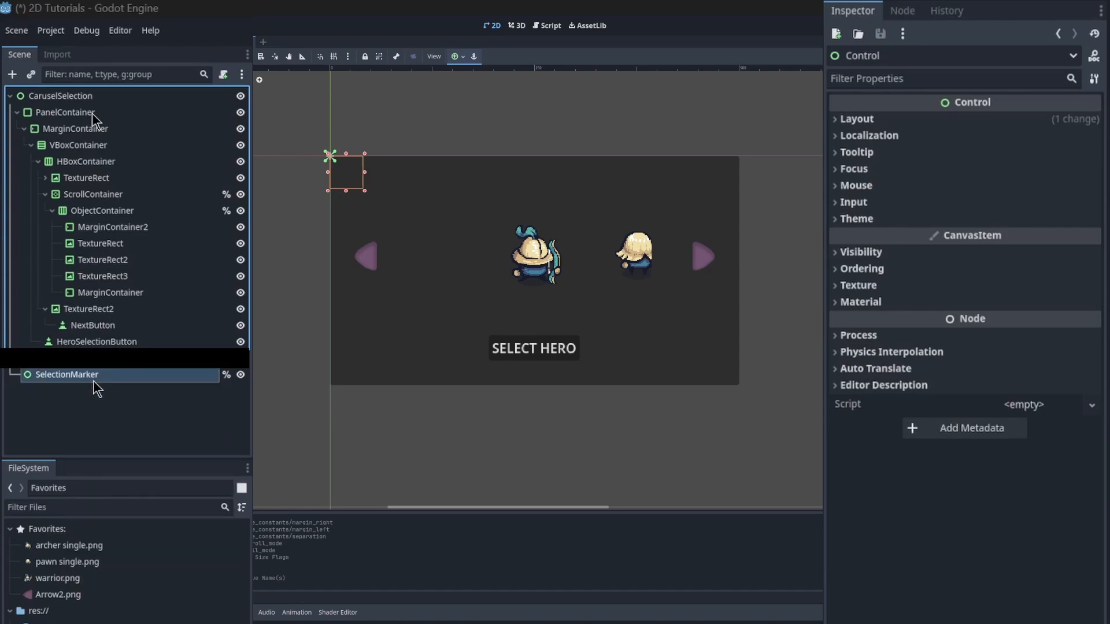
Step: Set the SelectionMarker's size to 5 × 5 px and its anchors preset to Center
left_click(95, 383)
left_click(913, 123)
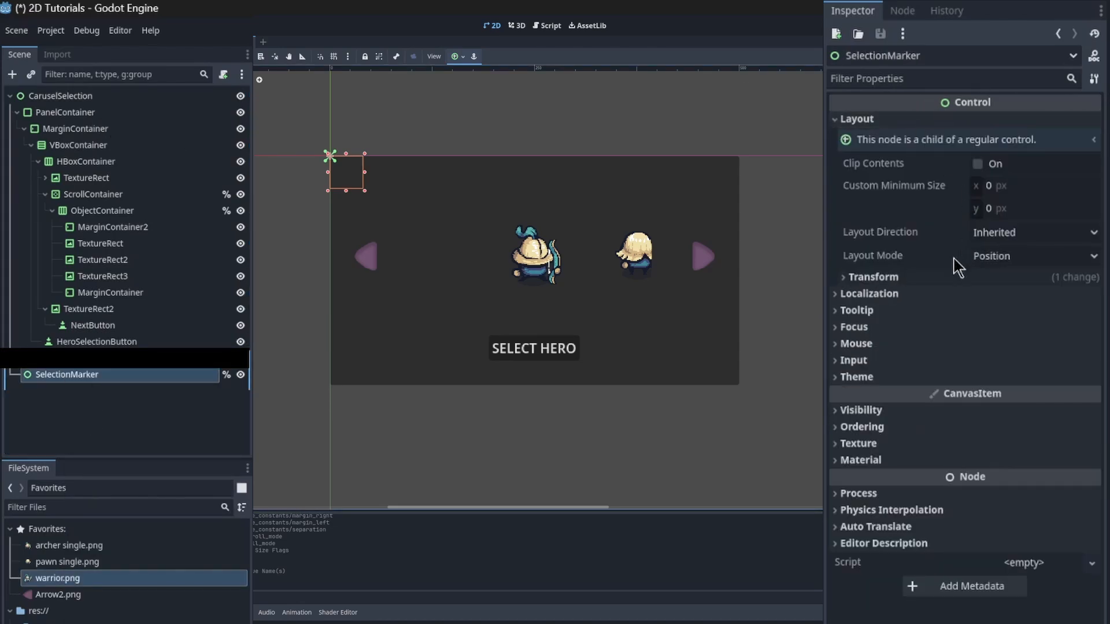
left_click(947, 275)
left_click(963, 297)
left_click(1004, 296)
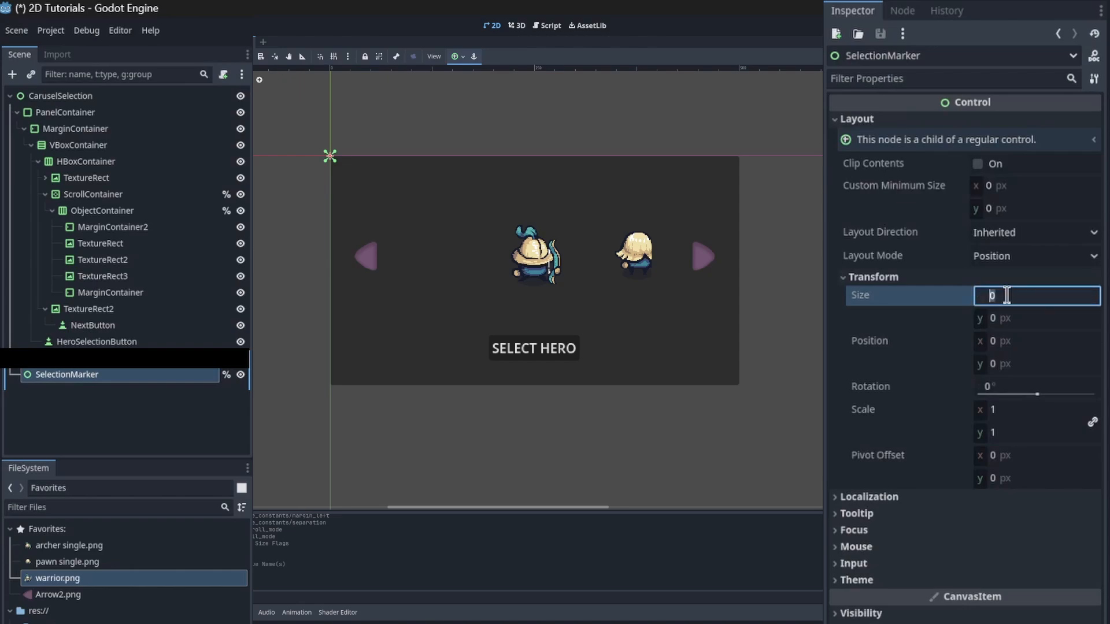
type("5")
key("Tab")
type("5")
key("Return")
left_click(494, 63)
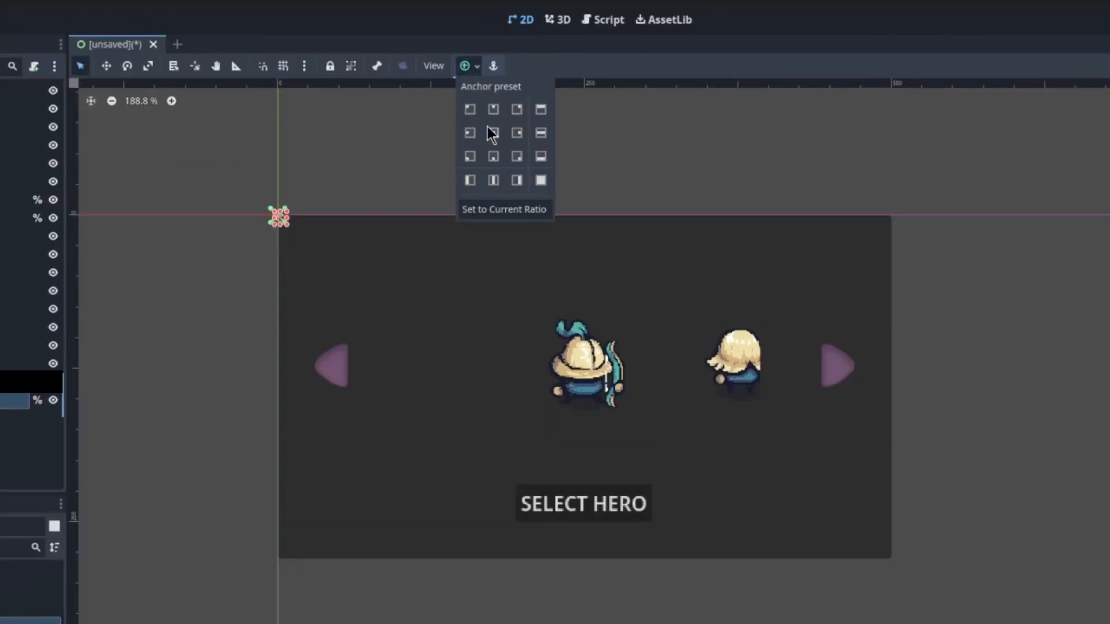
left_click(494, 141)
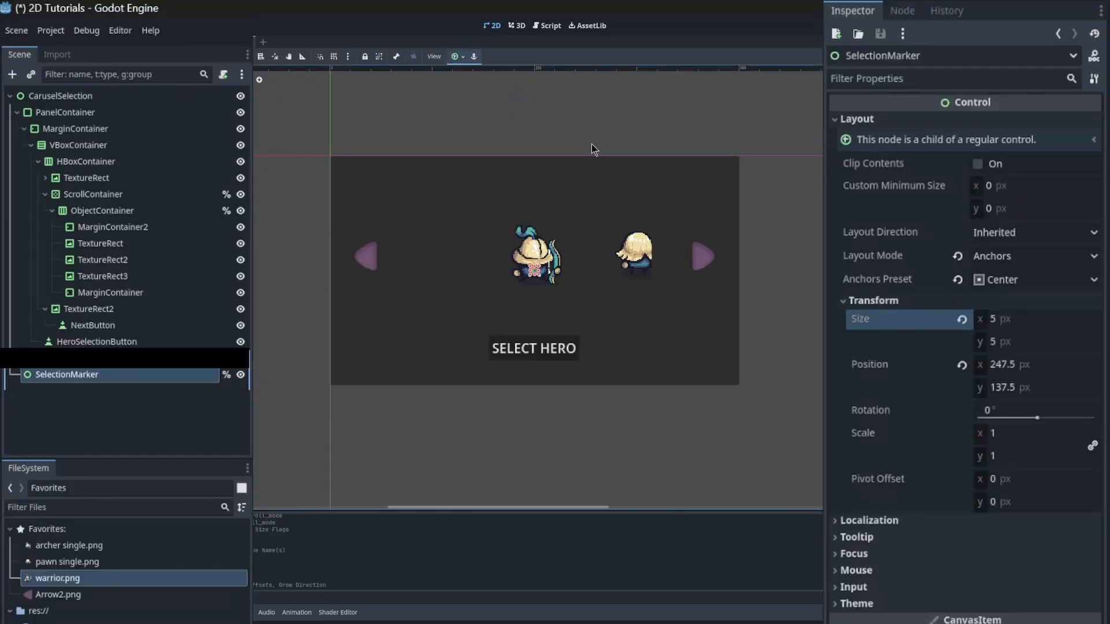
Step: Save the scene as carusel_selection.tscn and attach a new script, carusel_selection.gd, to the CaruselSelection root node
key("ctrl+s")
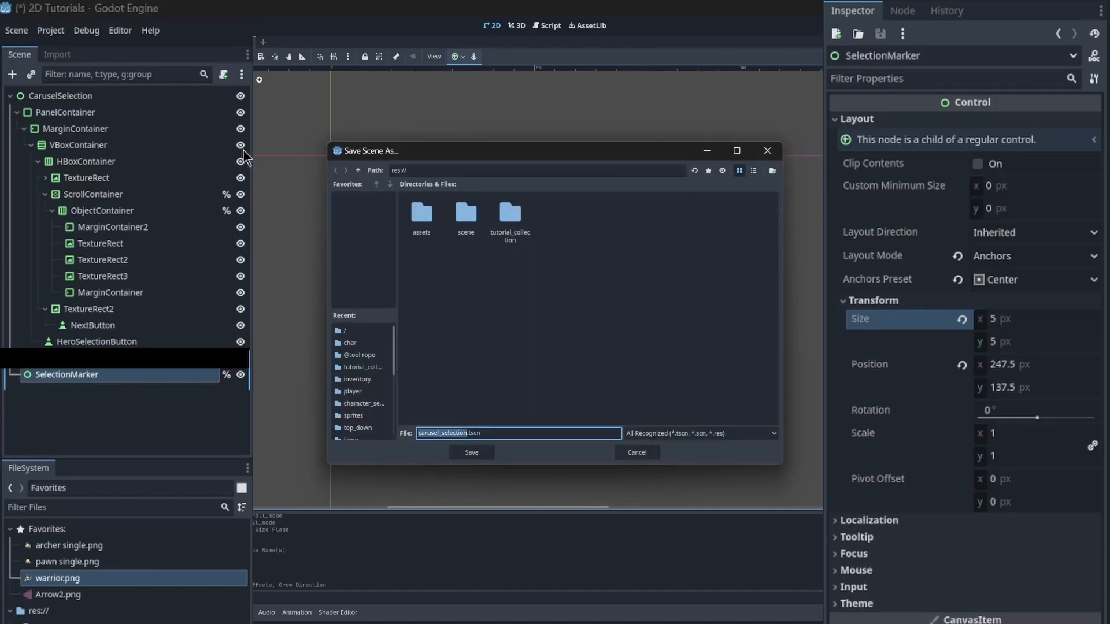
key("Return")
left_click(168, 96)
left_click(223, 74)
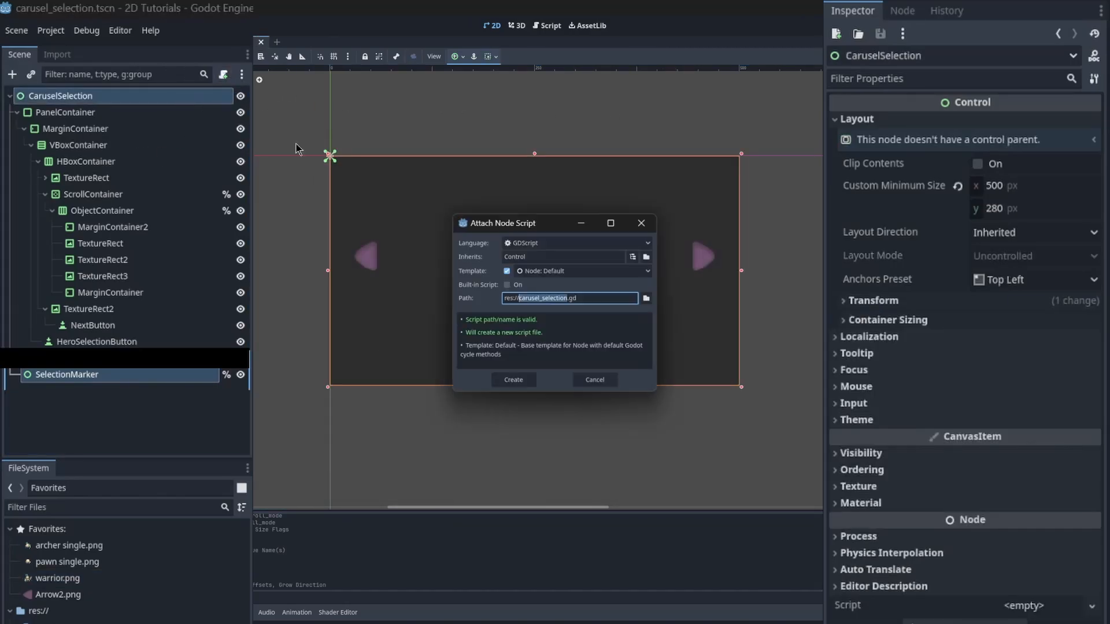
left_click(516, 380)
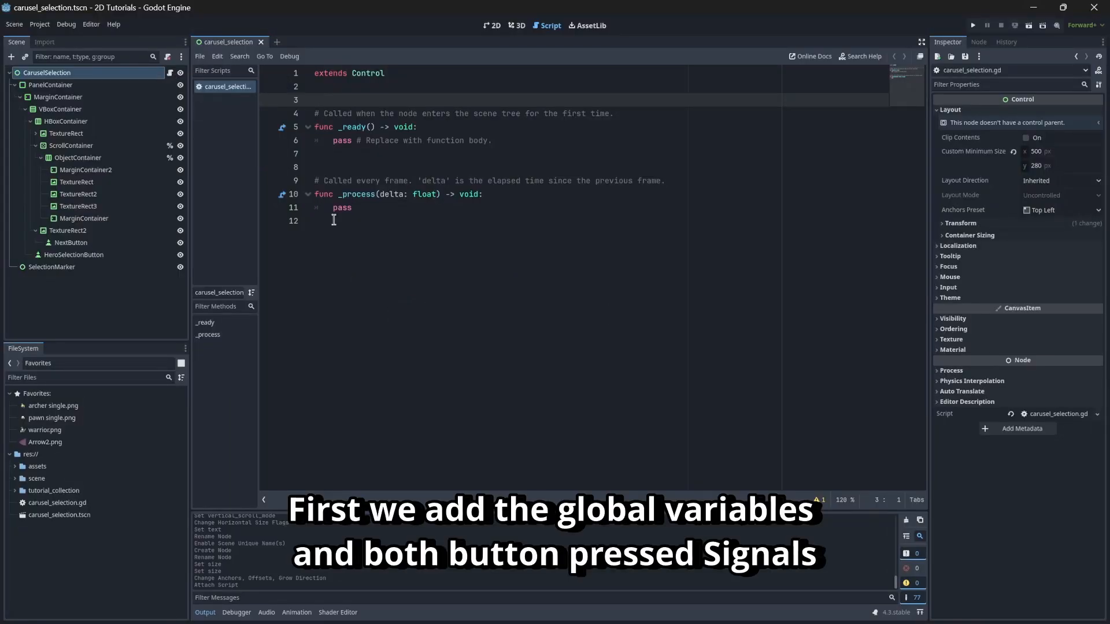
left_click_drag(361, 209, 297, 101)
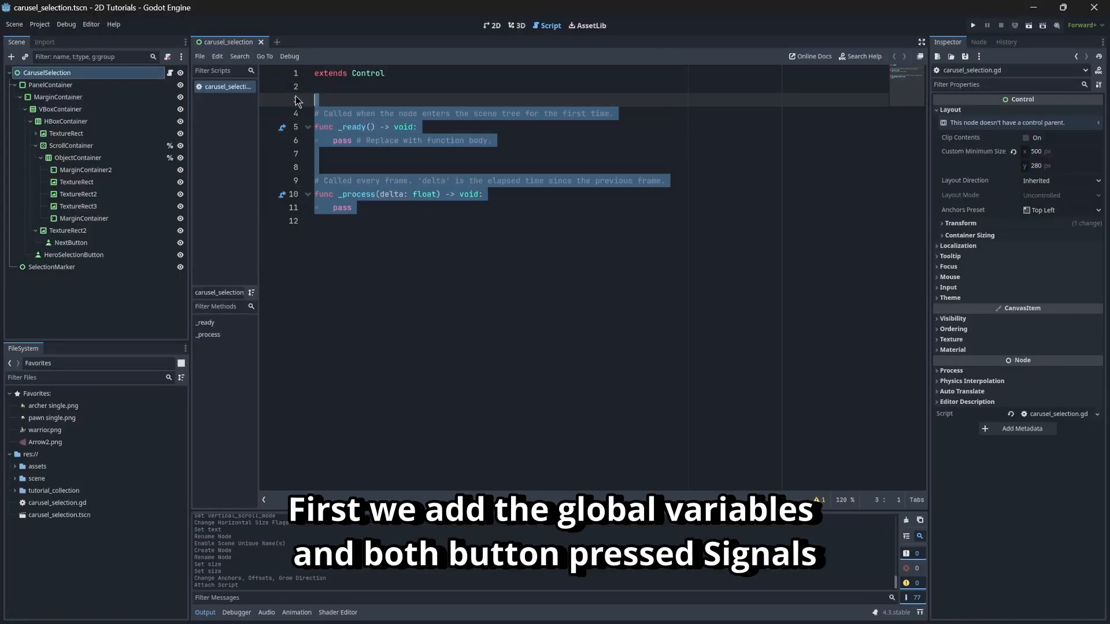
key("BackSpace")
left_click_drag(81, 156, 328, 99, "ctrl")
left_click_drag(71, 145, 347, 113, "ctrl")
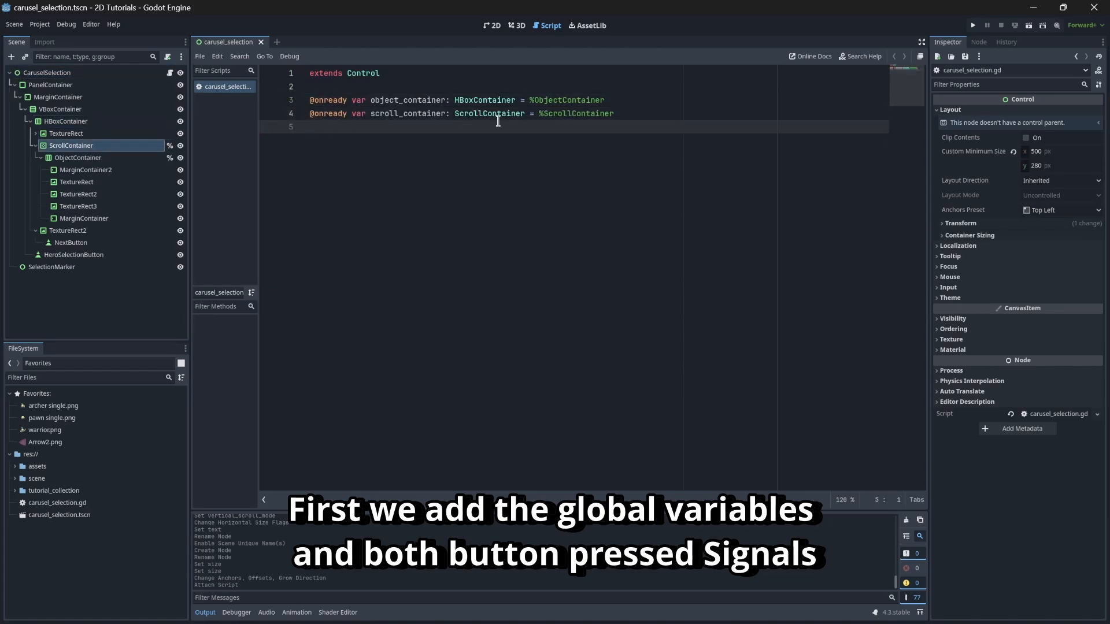
key("Return")
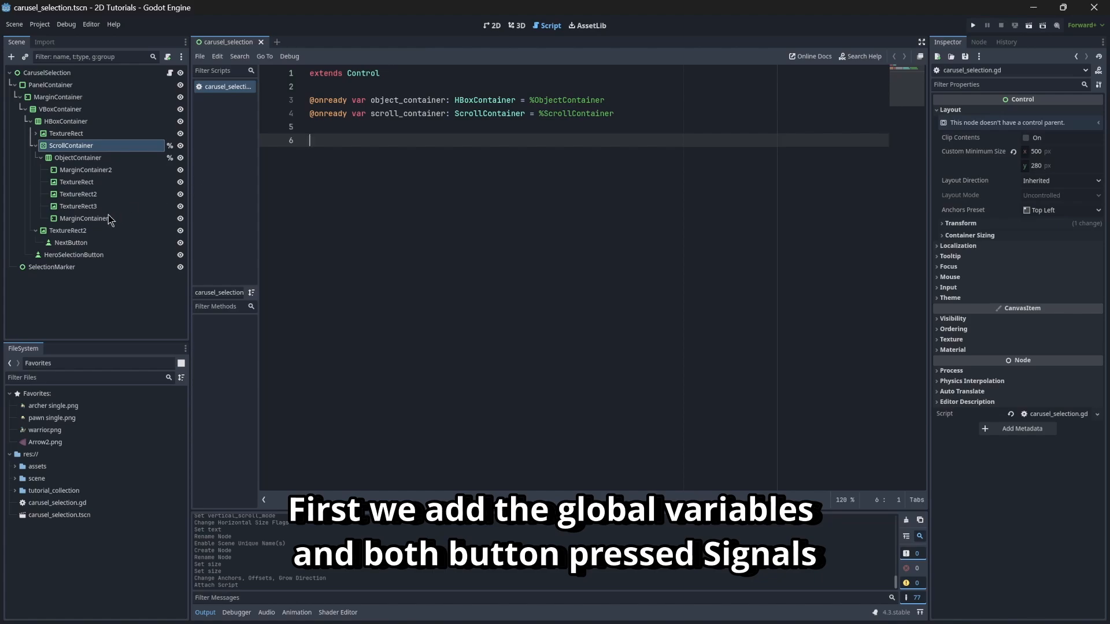
Step: Connect the PreviousButton's pressed() signal to the root script's _on_previous_button_pressed function
left_click(36, 133)
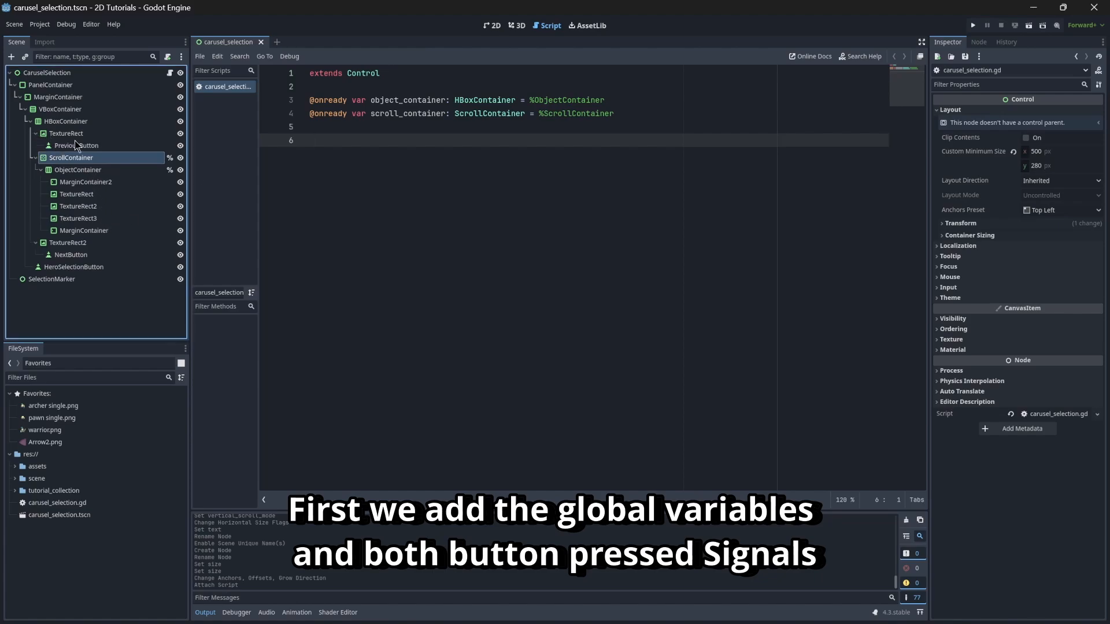
left_click(75, 145)
left_click(978, 41)
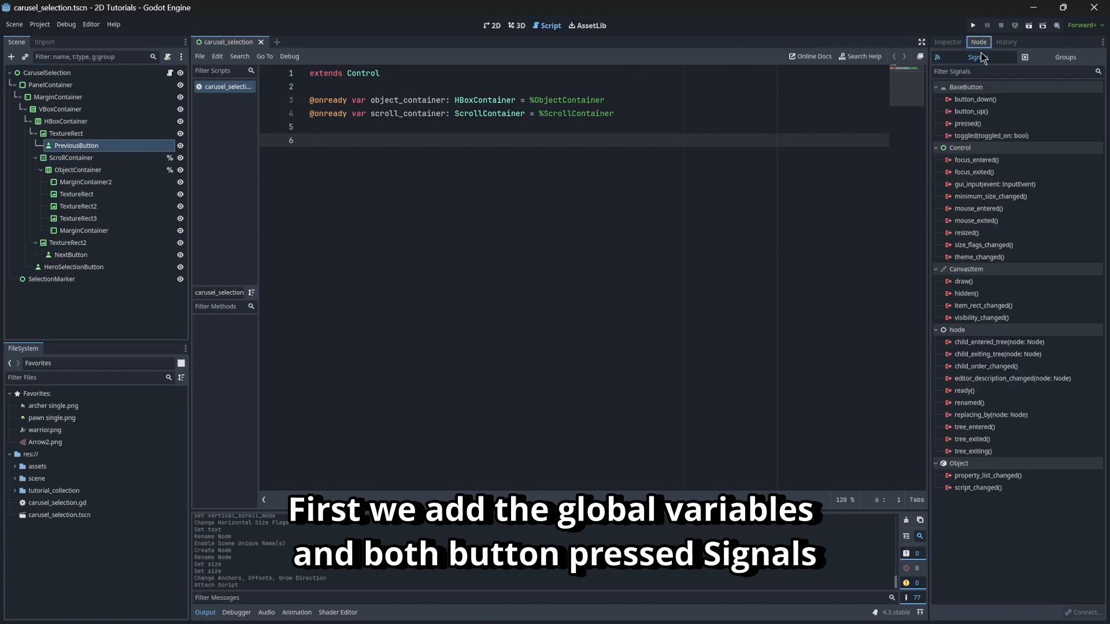
double_click(986, 123)
left_click(511, 408)
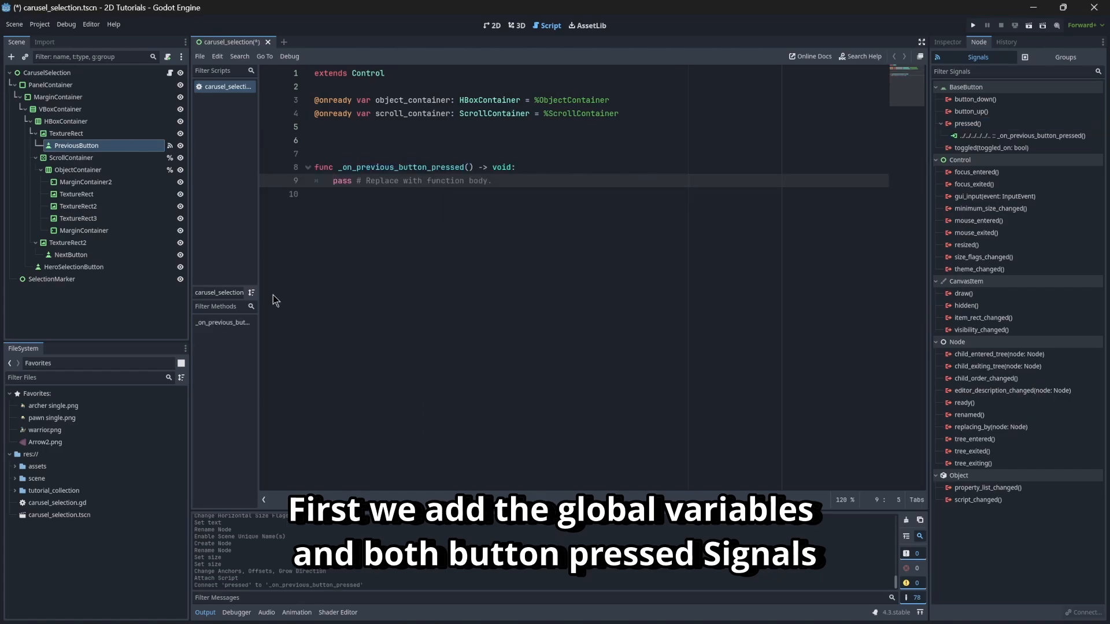
Step: Connect the NextButton's pressed() signal to _on_next_button_pressed and select the placeholder line in the previous-button function
left_click(68, 255)
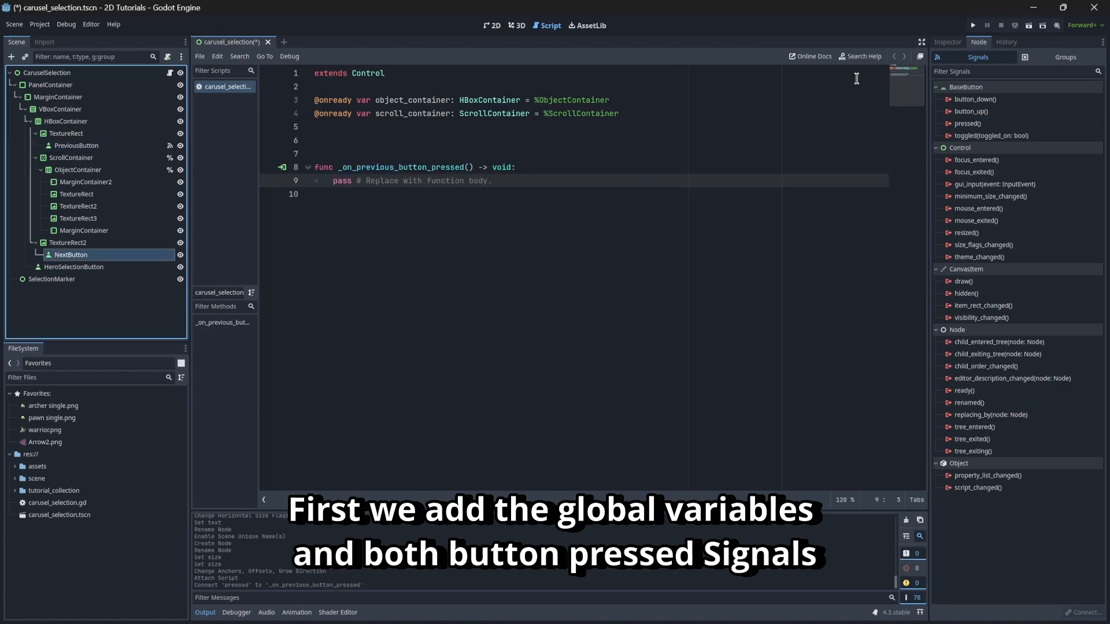
double_click(986, 123)
left_click(524, 410)
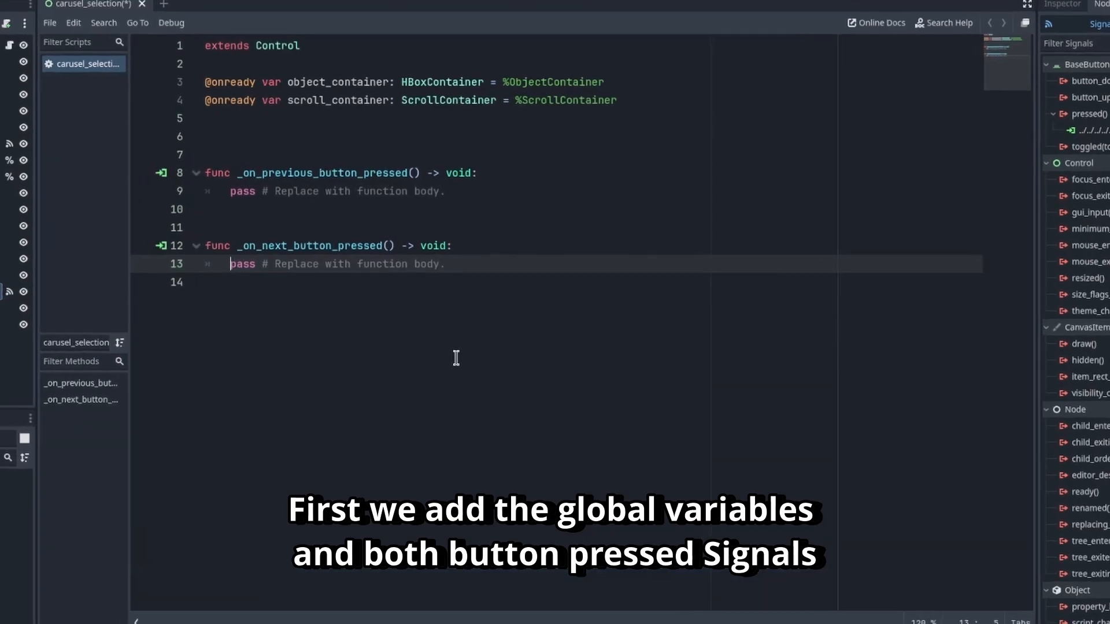
left_click_drag(488, 183, 315, 181)
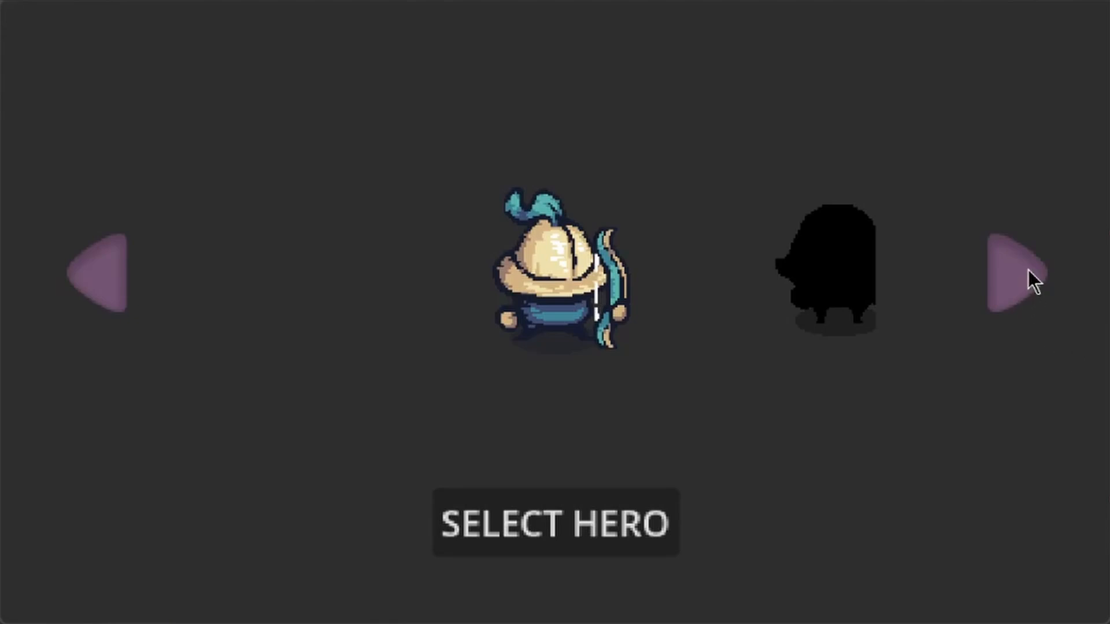
Step: Test the running carousel by advancing two heroes with the next arrow and going back with the previous arrow
left_click(1027, 270)
left_click(1026, 268)
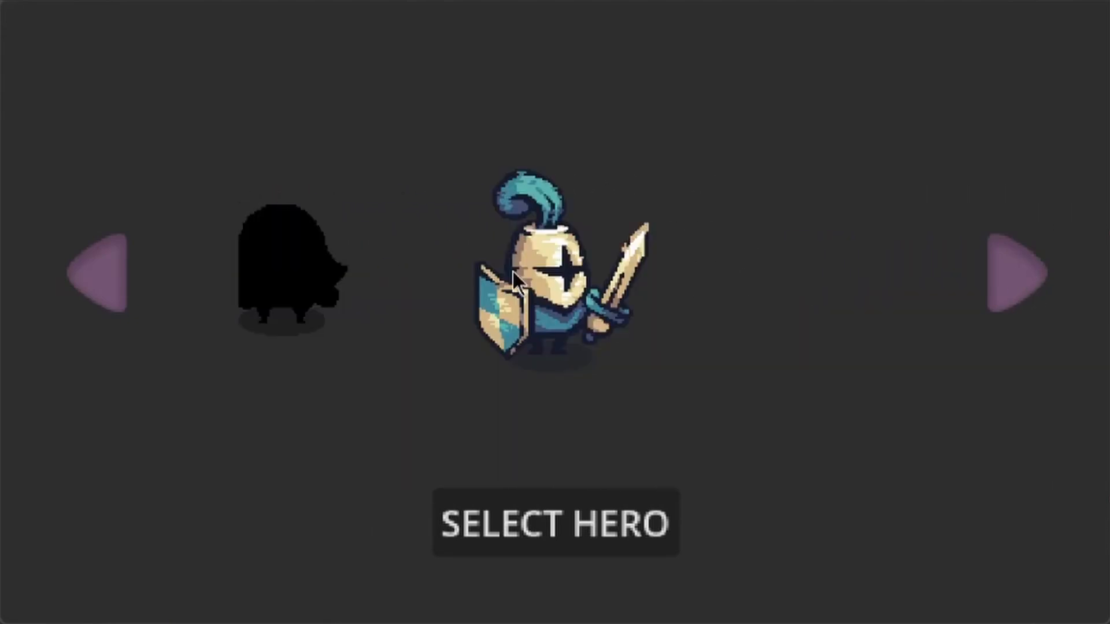
left_click(110, 270)
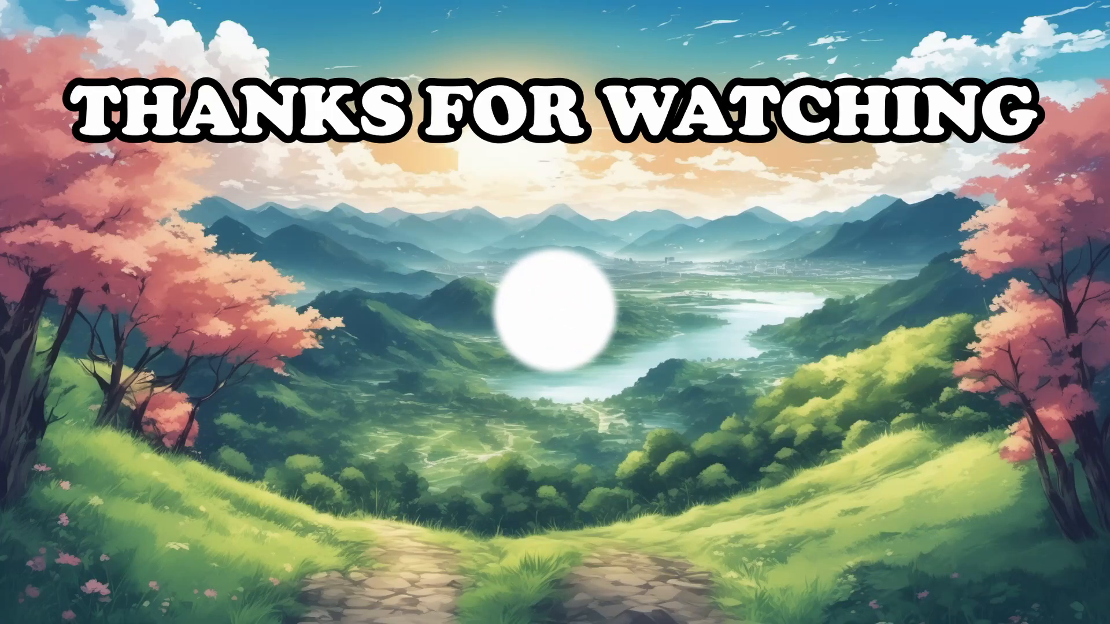